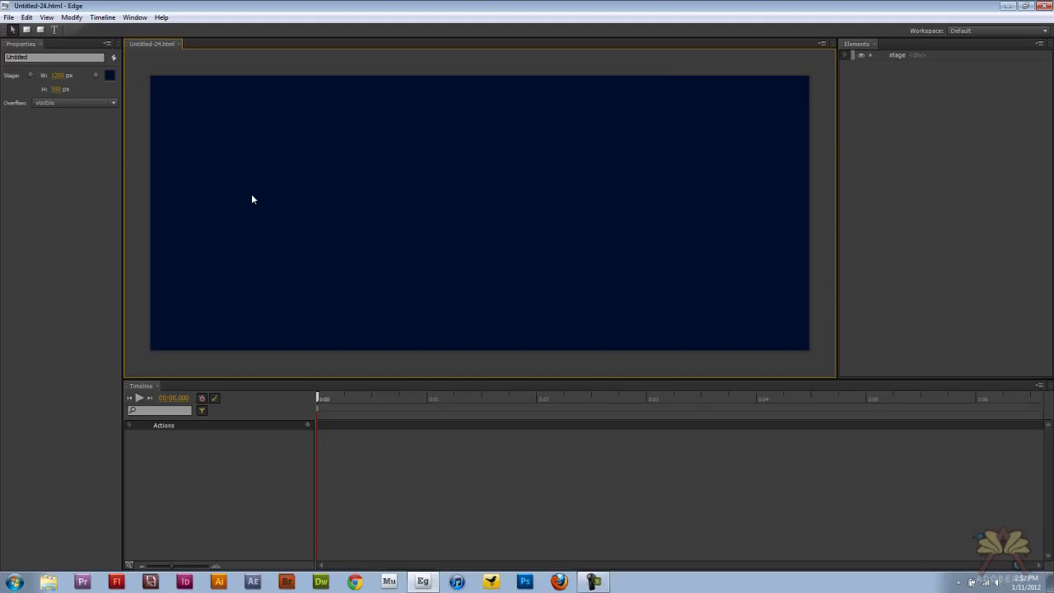
# Step: Import the adobeasy, YouTube, Facebook and Blog button images and move the stack near the stage's top-left
pyautogui.click(8, 18)
pyautogui.click(52, 140)
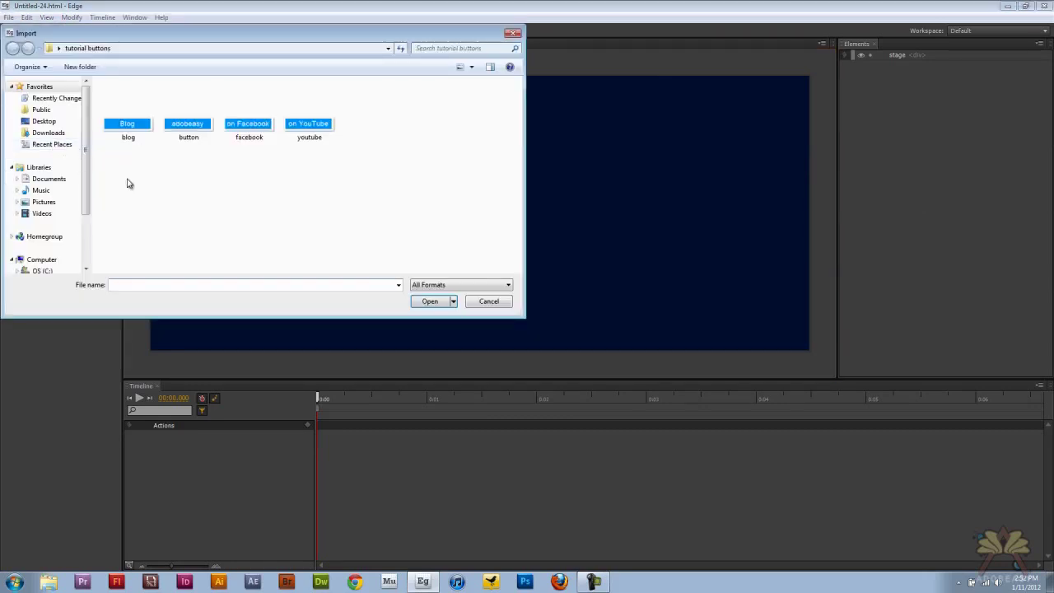
pyautogui.doubleClick(150, 140)
pyautogui.moveTo(179, 166); pyautogui.dragTo(247, 74)
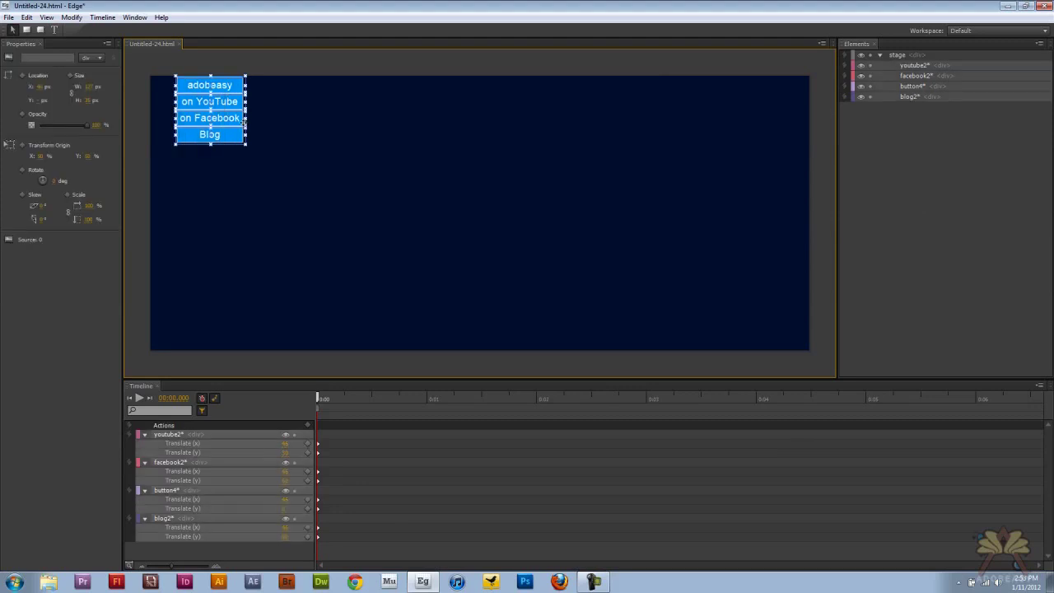
pyautogui.moveTo(210, 118); pyautogui.dragTo(241, 105)
pyautogui.click(285, 104)
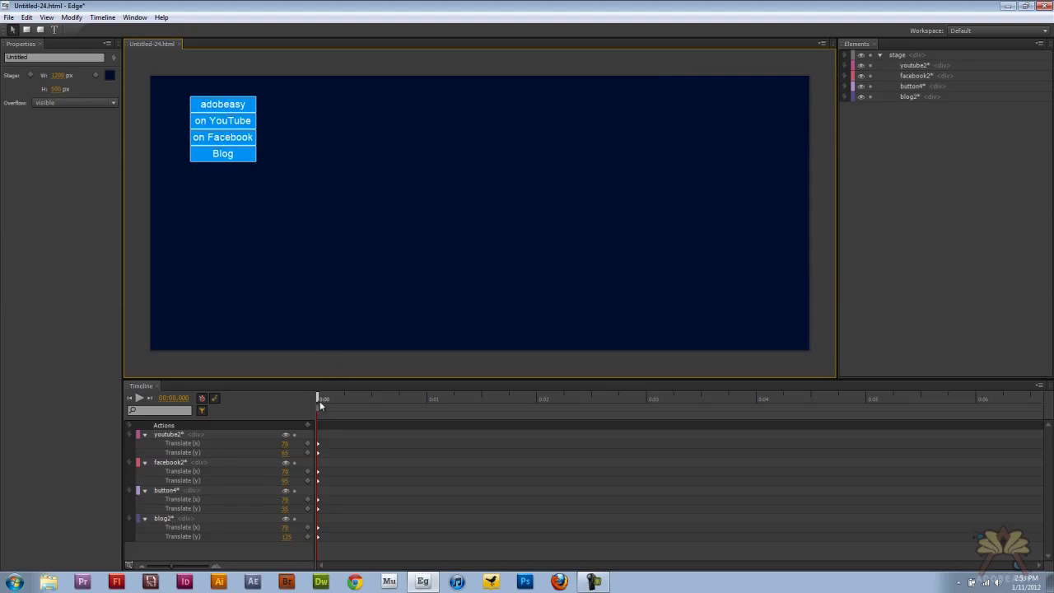
# Step: Key the YouTube, Facebook and Blog buttons' opacity from 0% at 0.4 s to 100% at 0.5 s
pyautogui.moveTo(320, 401); pyautogui.dragTo(360, 395)
pyautogui.moveTo(193, 157); pyautogui.dragTo(257, 120)
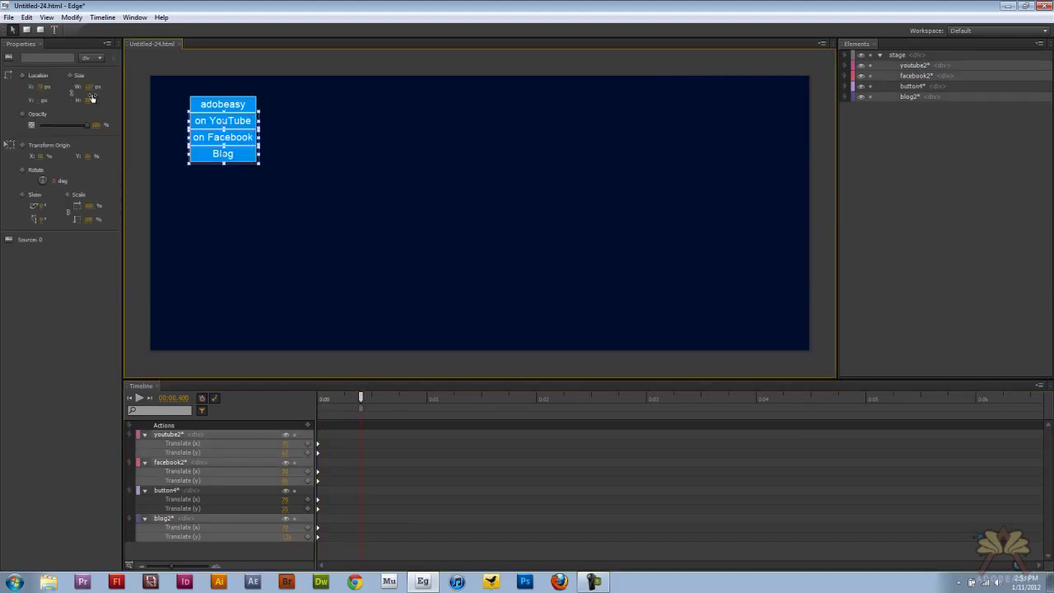
pyautogui.click(22, 114)
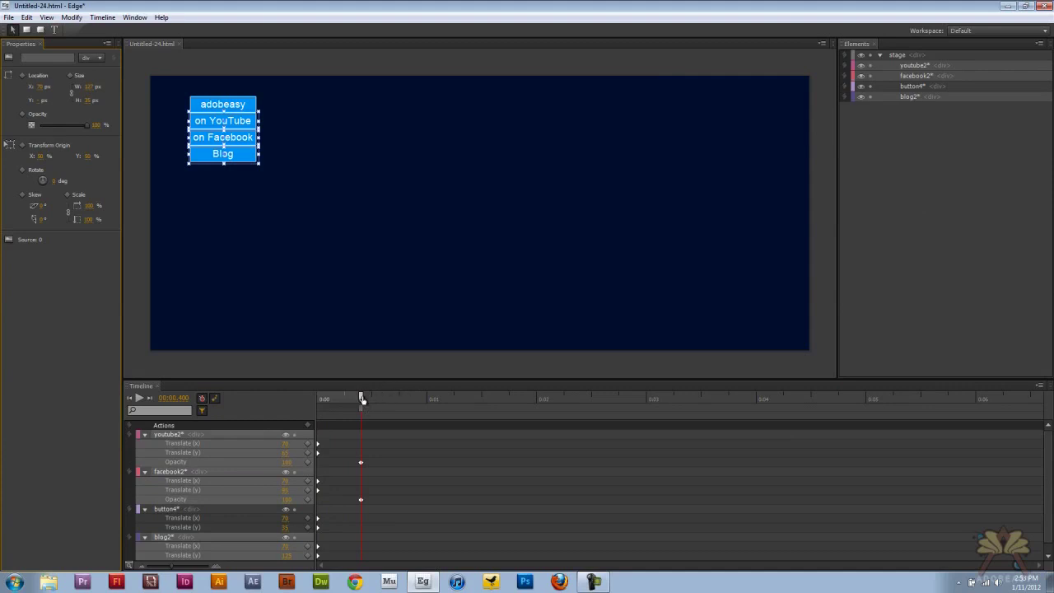
pyautogui.moveTo(363, 399); pyautogui.dragTo(380, 399)
pyautogui.click(22, 114)
pyautogui.moveTo(372, 398); pyautogui.dragTo(360, 402)
pyautogui.moveTo(78, 125); pyautogui.dragTo(8, 130)
pyautogui.moveTo(361, 399); pyautogui.dragTo(378, 399)
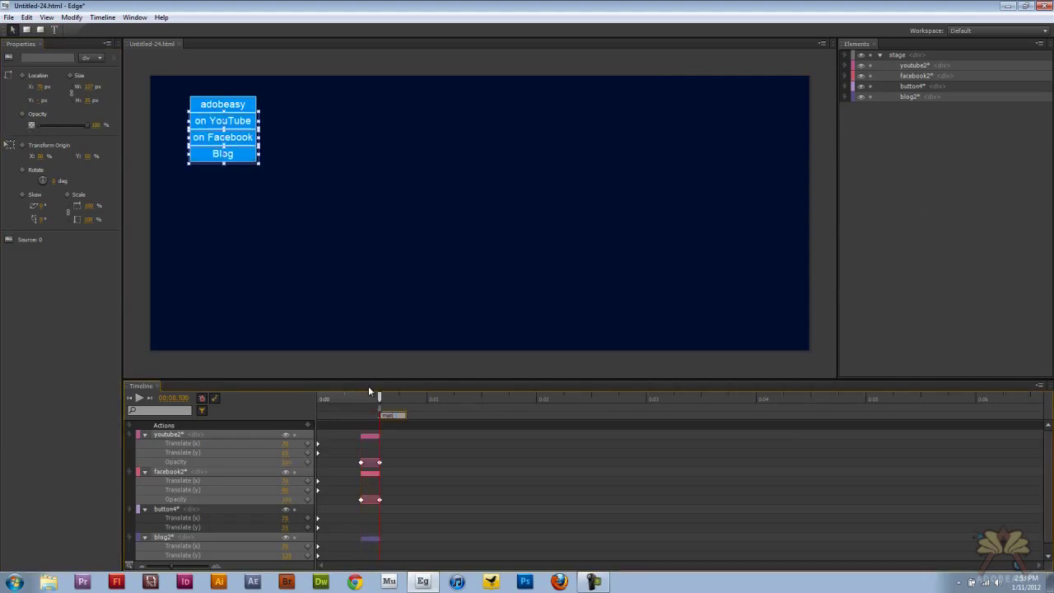
# Step: Add a timeline label named 'button' at 0:00
pyautogui.press('Home')
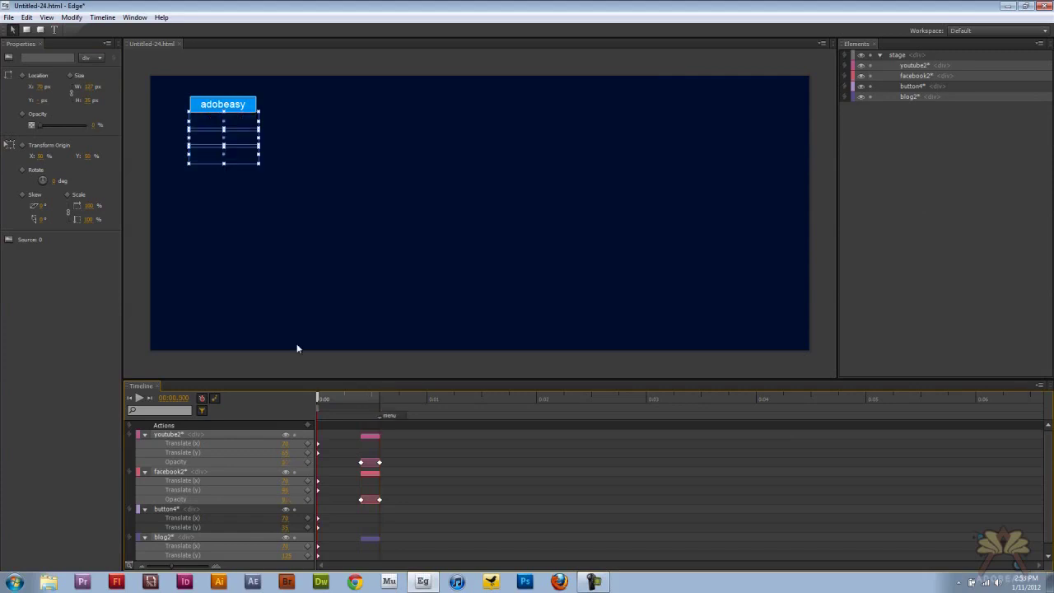
pyautogui.hotkey('ctrl', 'l')
pyautogui.press('Return')
# Step: Insert a 0:00 timeline trigger running this.stop("button"); and rewind the playhead to the start
pyautogui.hotkey('ctrl', 't')
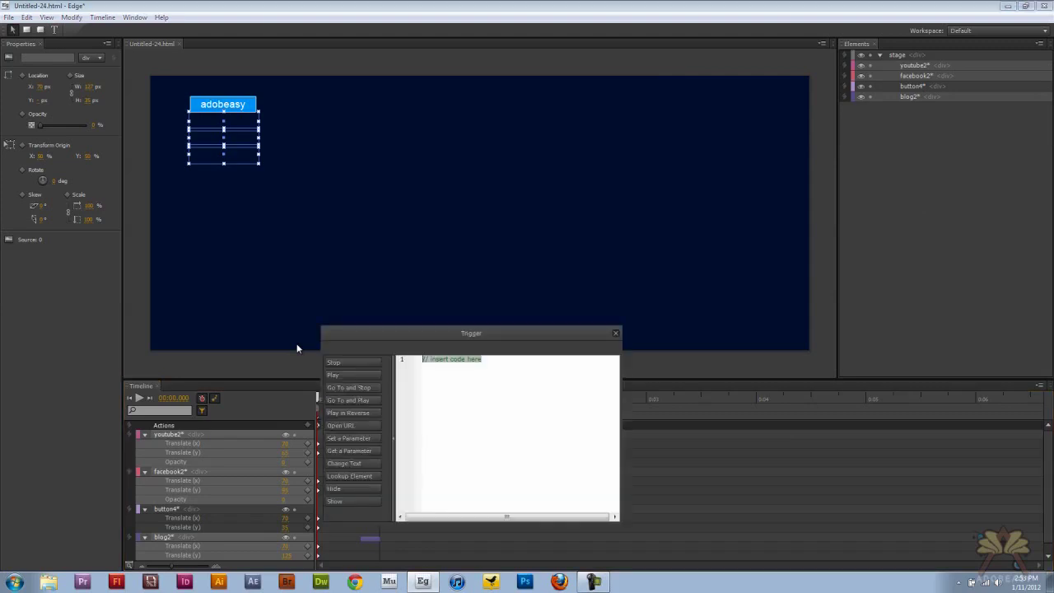
pyautogui.click(332, 362)
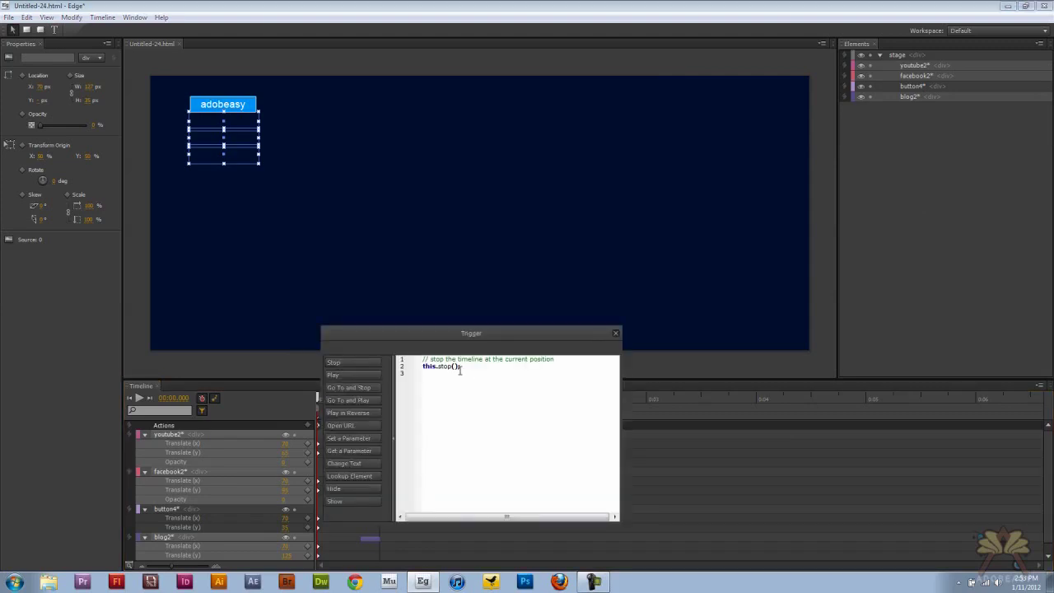
pyautogui.press('Left')
pyautogui.press('Left')
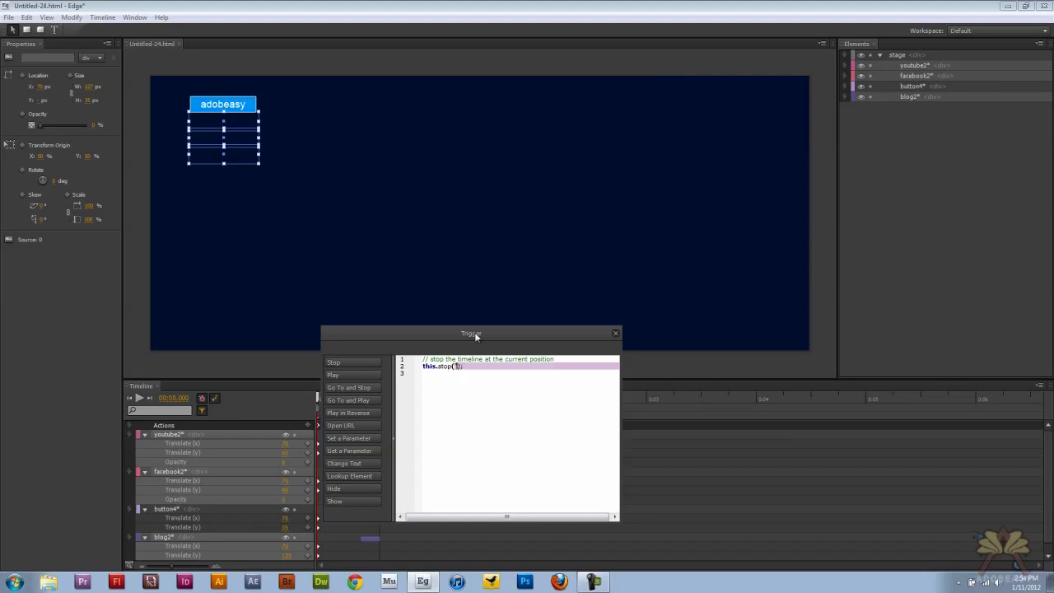
pyautogui.write('"button"')
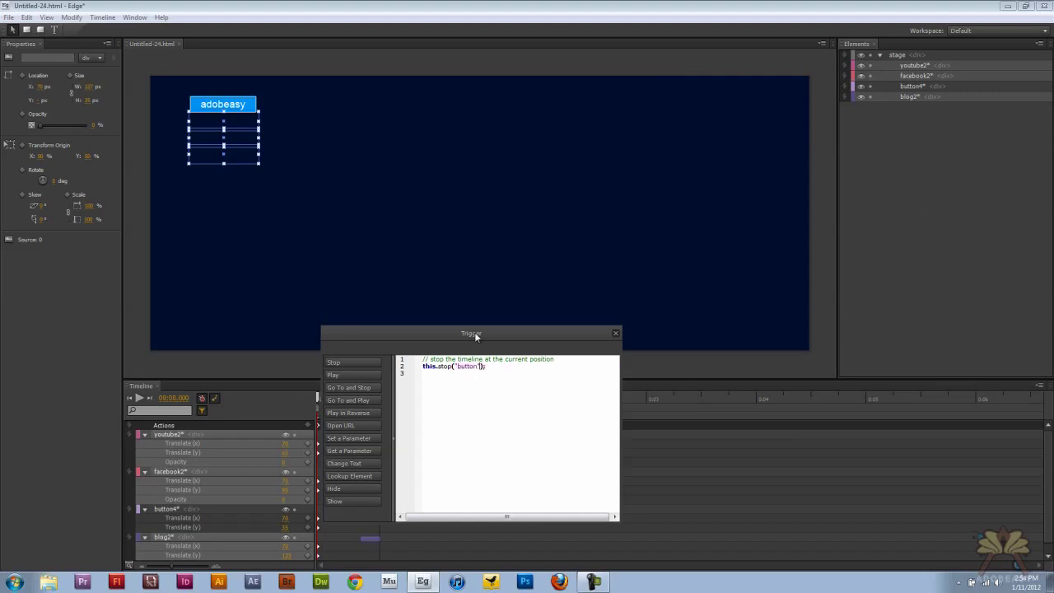
pyautogui.press('Escape')
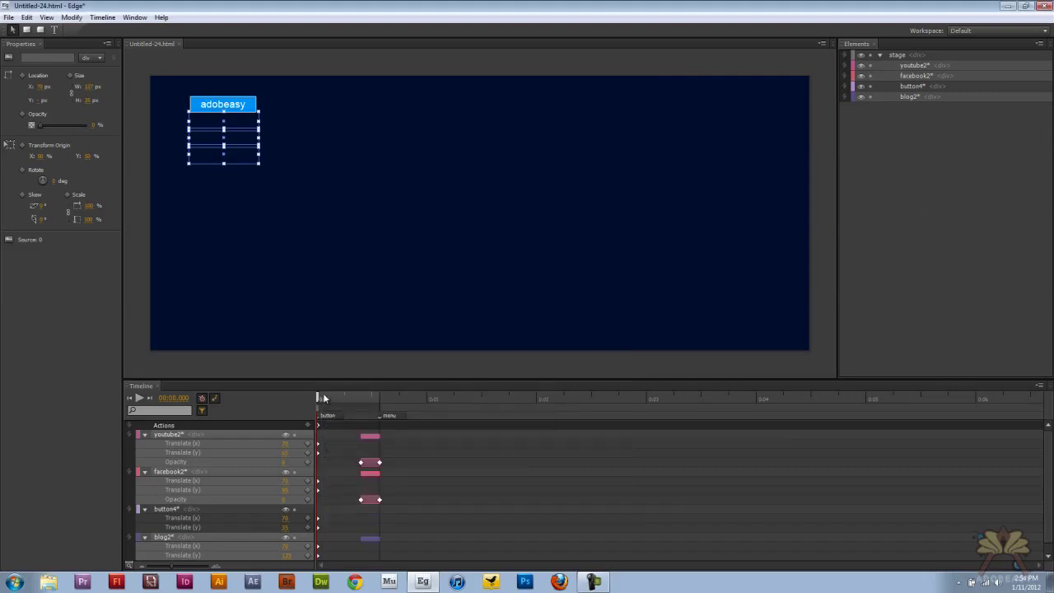
pyautogui.moveTo(333, 397)
pyautogui.mouseDown()
pyautogui.moveTo(297, 388)
pyautogui.moveTo(376, 397)
pyautogui.moveTo(318, 398)
pyautogui.mouseUp()
pyautogui.click(296, 397)
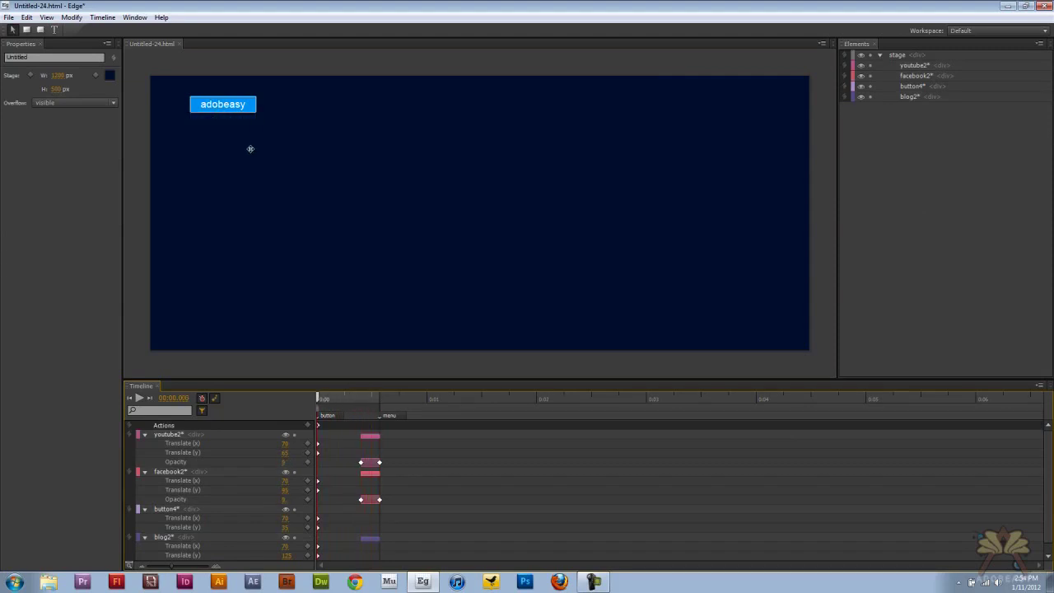
# Step: Give the adobeasy button a mouseover Go To and Stop action targeting 'menu'
pyautogui.click(222, 109)
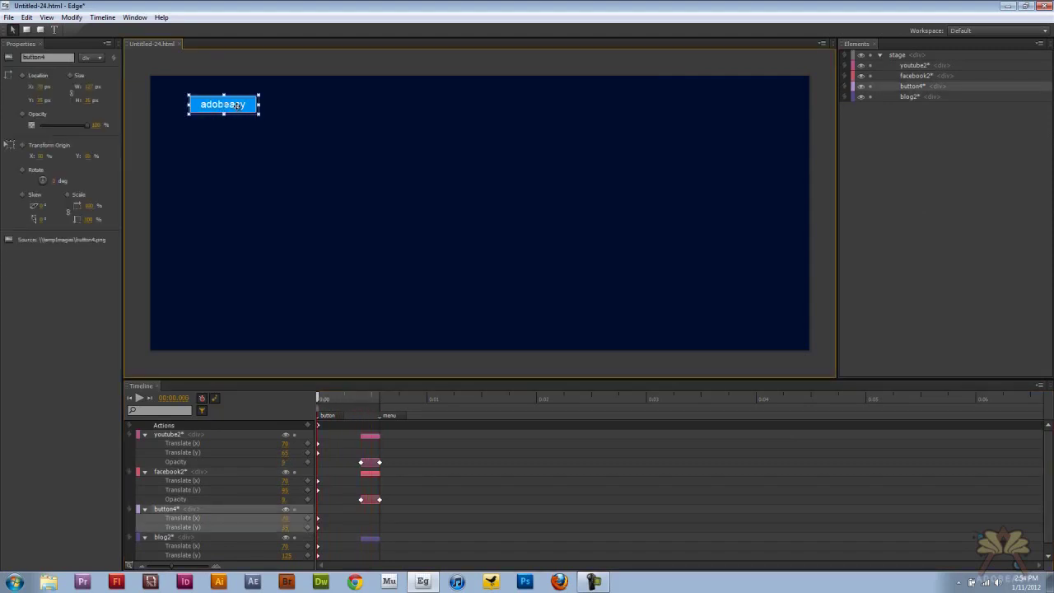
pyautogui.rightClick(236, 106)
pyautogui.click(280, 137)
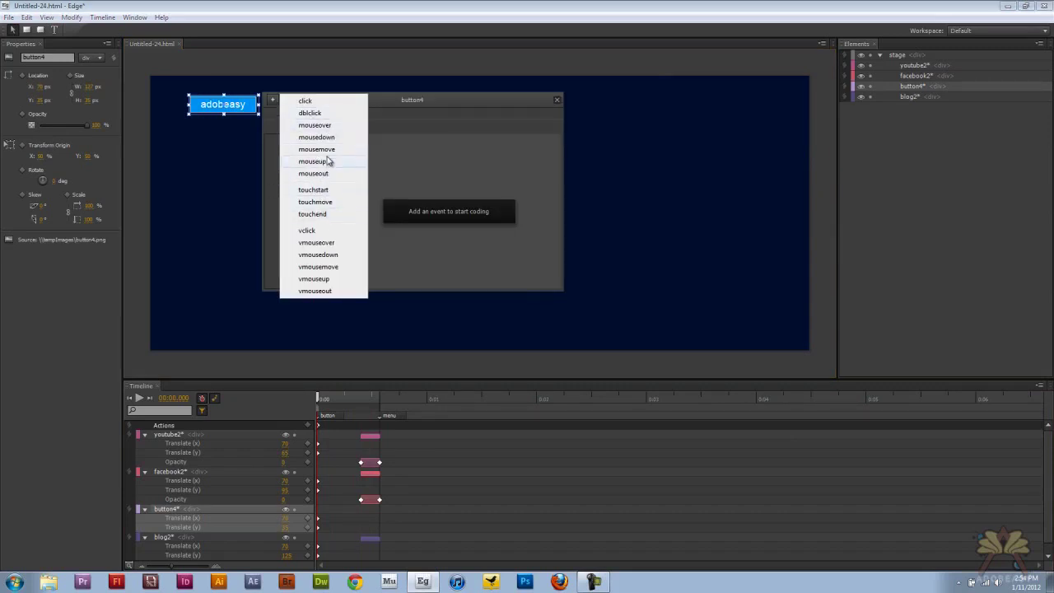
pyautogui.click(325, 126)
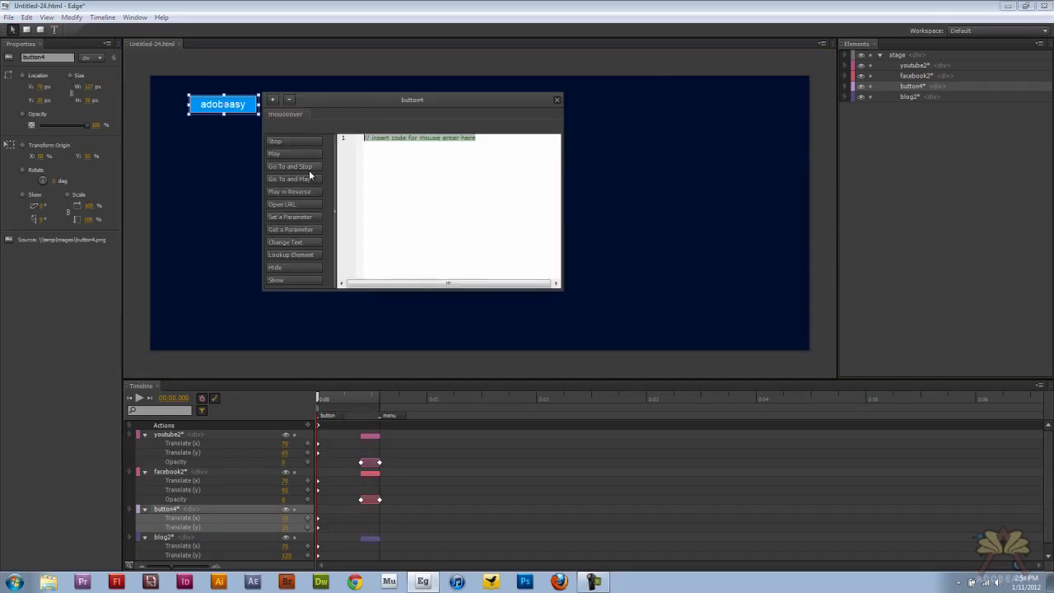
pyautogui.click(290, 167)
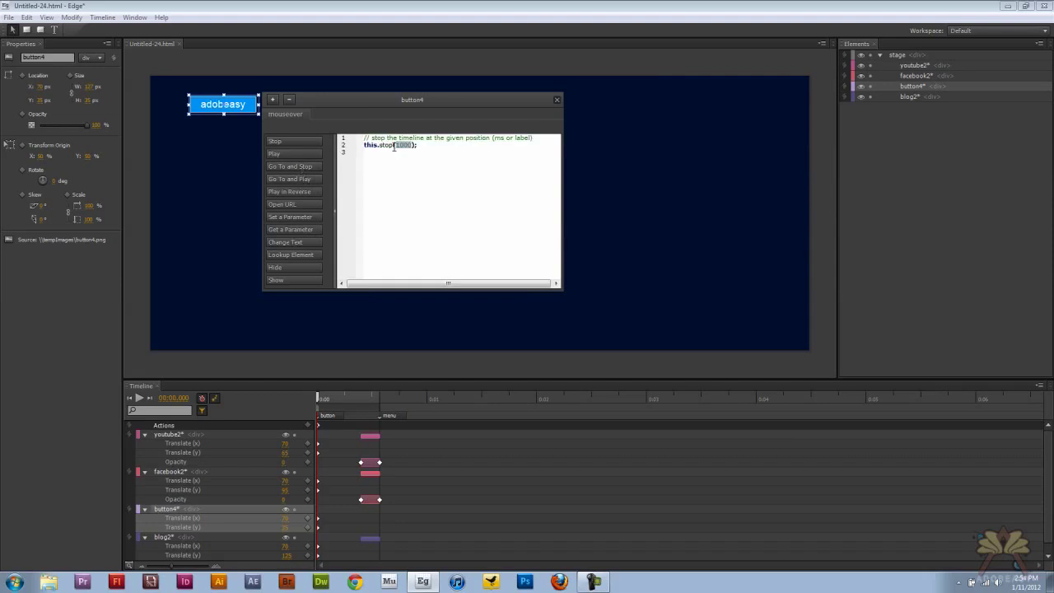
pyautogui.press('Right')
pyautogui.press('BackSpace')
pyautogui.press('BackSpace')
pyautogui.press('BackSpace')
pyautogui.press('BackSpace')
pyautogui.write('\'menu"')
# Step: Add an adobeasy mouseout Go To and Stop action targeting 'button'
pyautogui.click(273, 100)
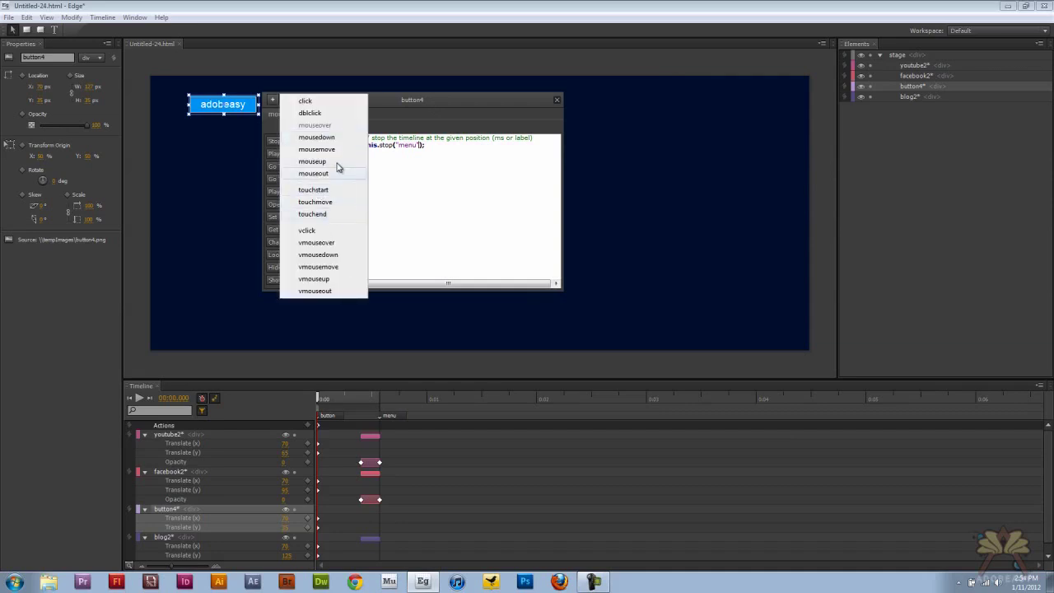
pyautogui.click(313, 173)
pyautogui.click(290, 167)
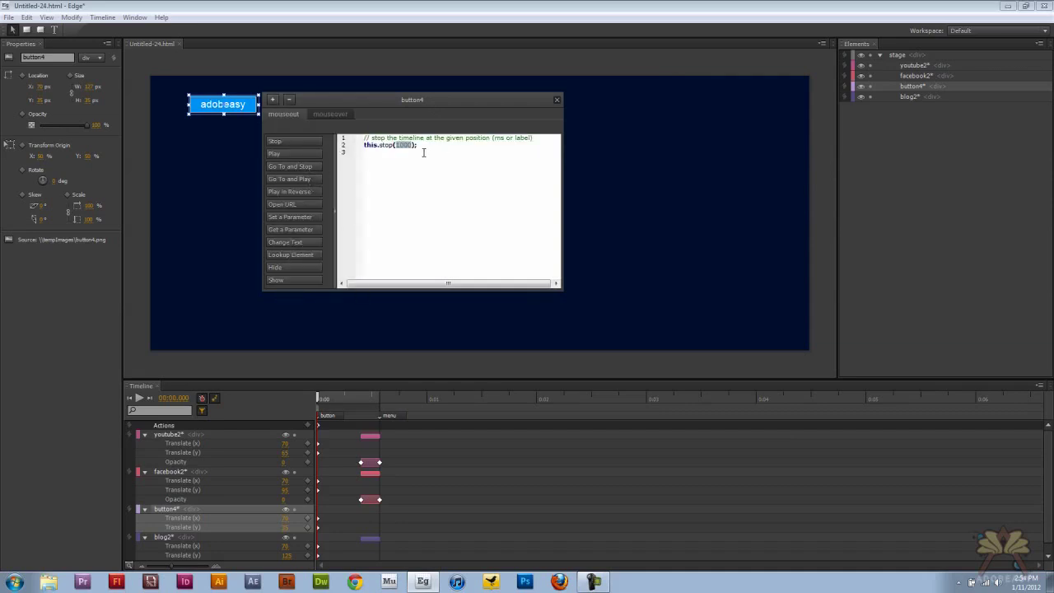
pyautogui.write("'")
pyautogui.write('button')
pyautogui.click(558, 100)
# Step: Give the on YouTube button a mouseover action stopping at 'menu'
pyautogui.press('space')
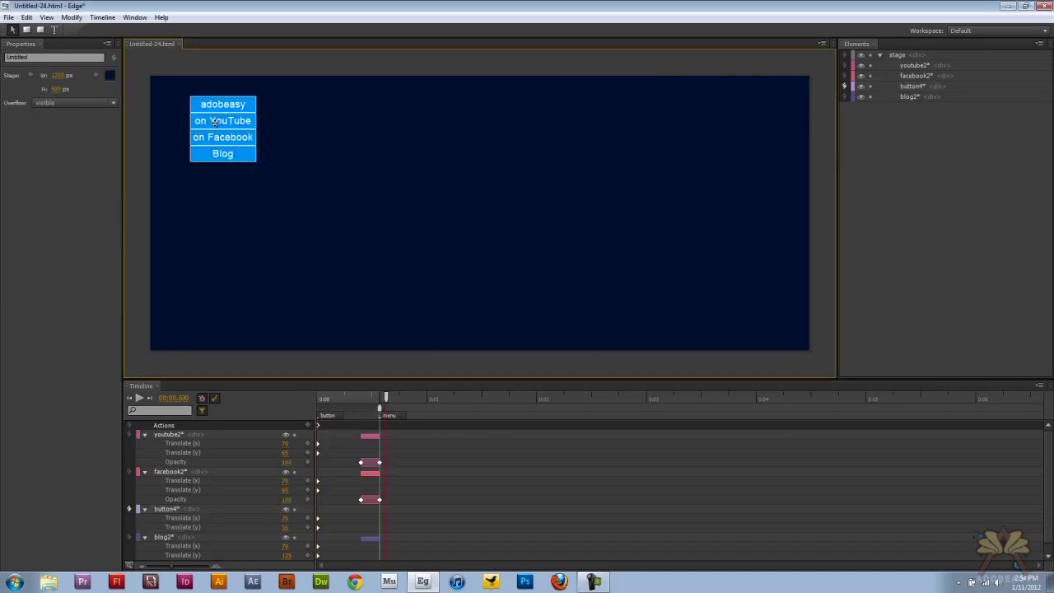
pyautogui.click(216, 124)
pyautogui.rightClick(244, 123)
pyautogui.click(300, 155)
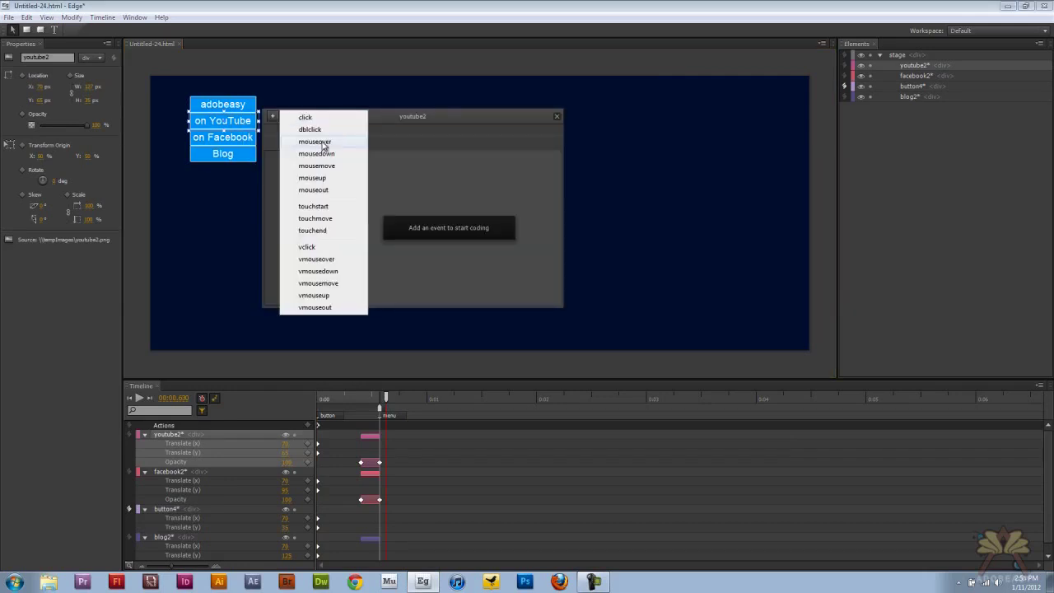
pyautogui.click(322, 145)
pyautogui.click(304, 183)
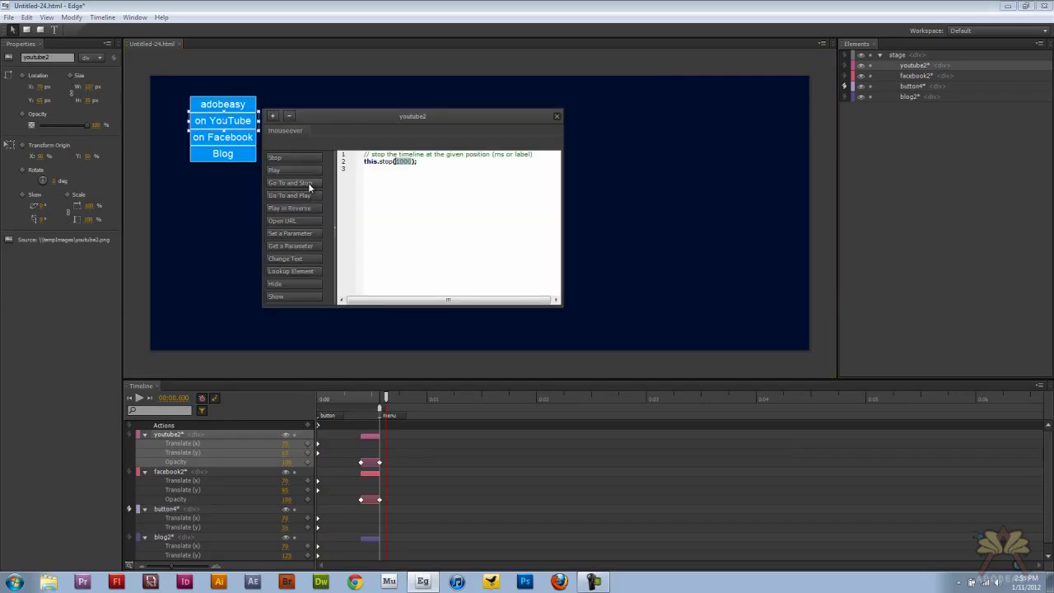
pyautogui.write("'menu'")
# Step: Add an on YouTube mouseout action stopping at "button"
pyautogui.click(273, 116)
pyautogui.click(337, 228)
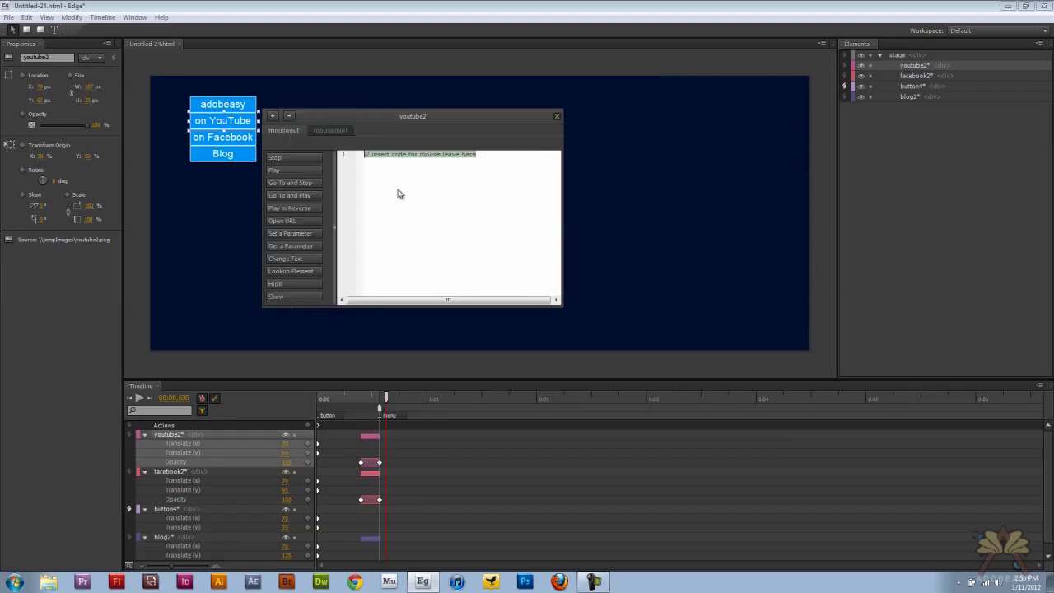
pyautogui.click(303, 183)
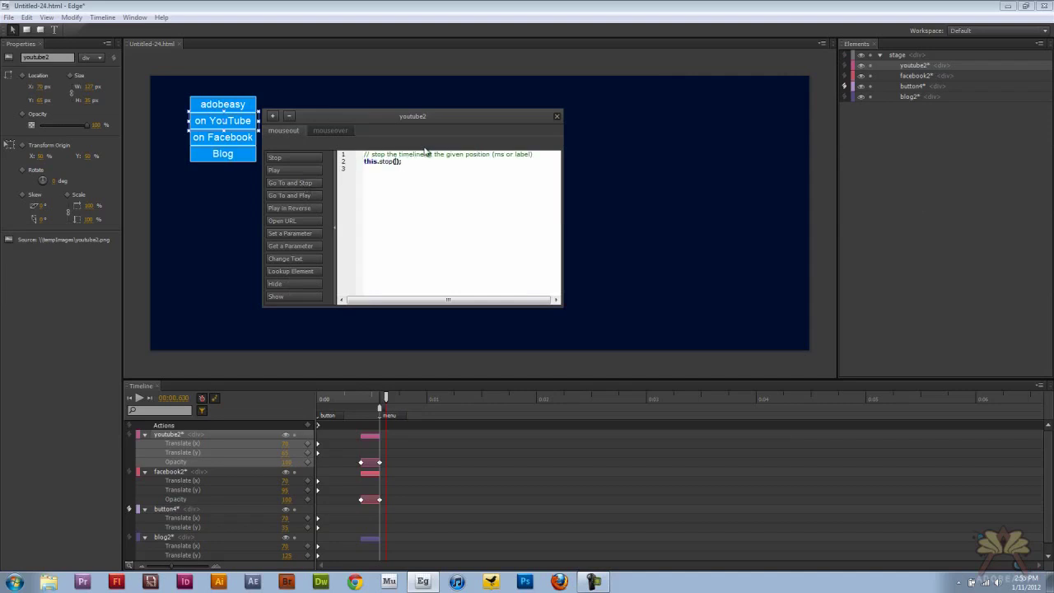
pyautogui.write('"button"')
pyautogui.click(557, 116)
# Step: Give the on Facebook button a mouseover action stopping at 'menu'
pyautogui.click(219, 136)
pyautogui.rightClick(219, 138)
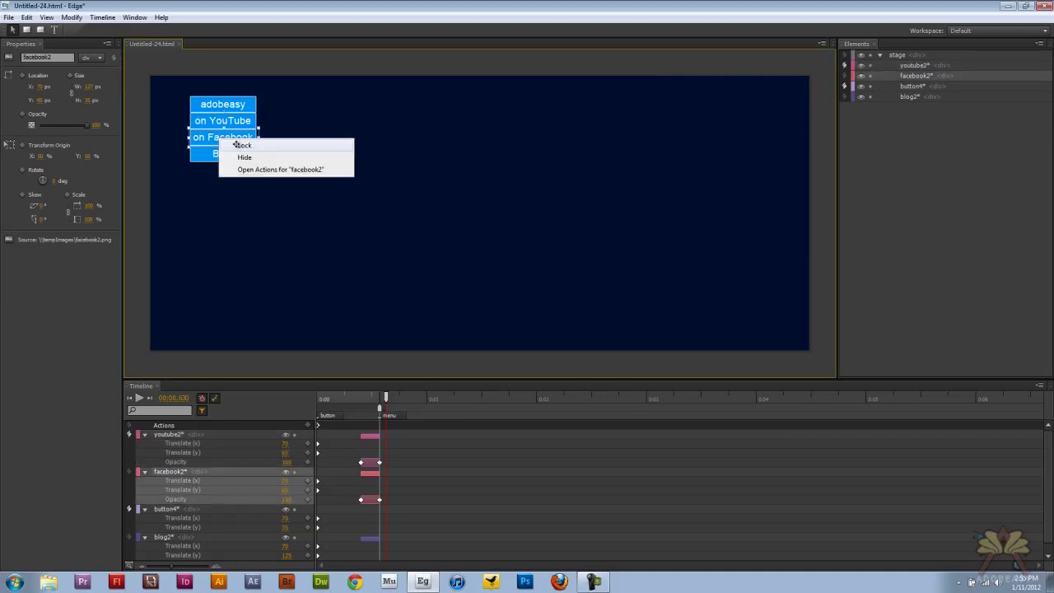
pyautogui.click(270, 169)
pyautogui.click(348, 236)
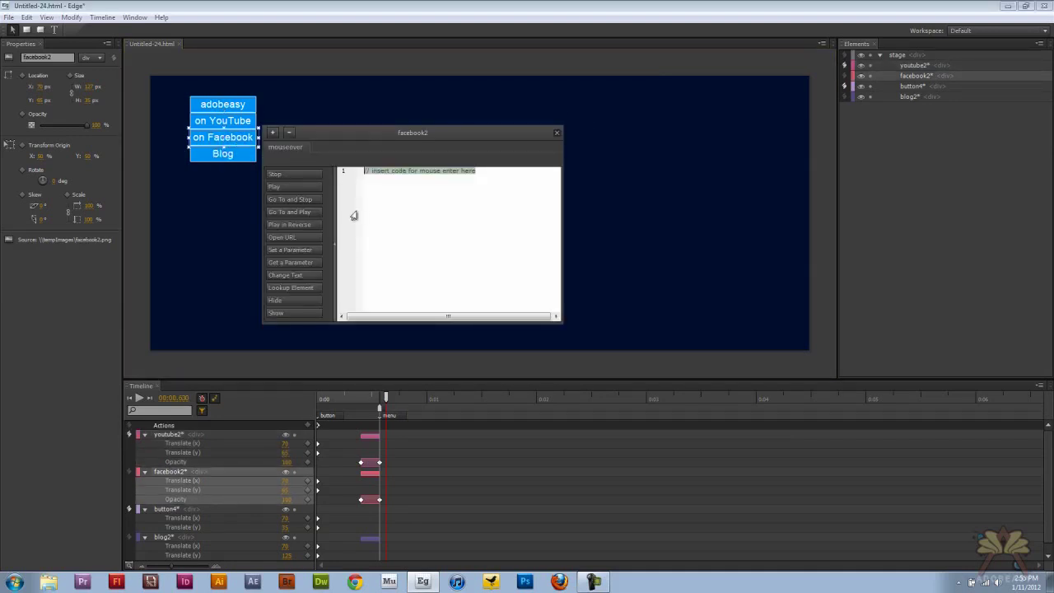
pyautogui.click(301, 200)
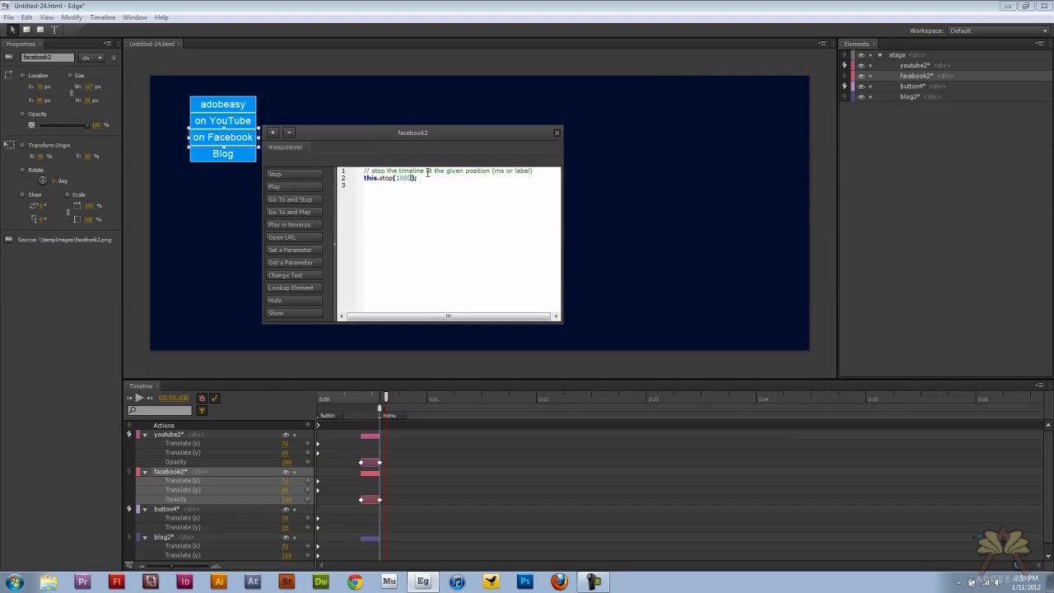
pyautogui.write("'me")
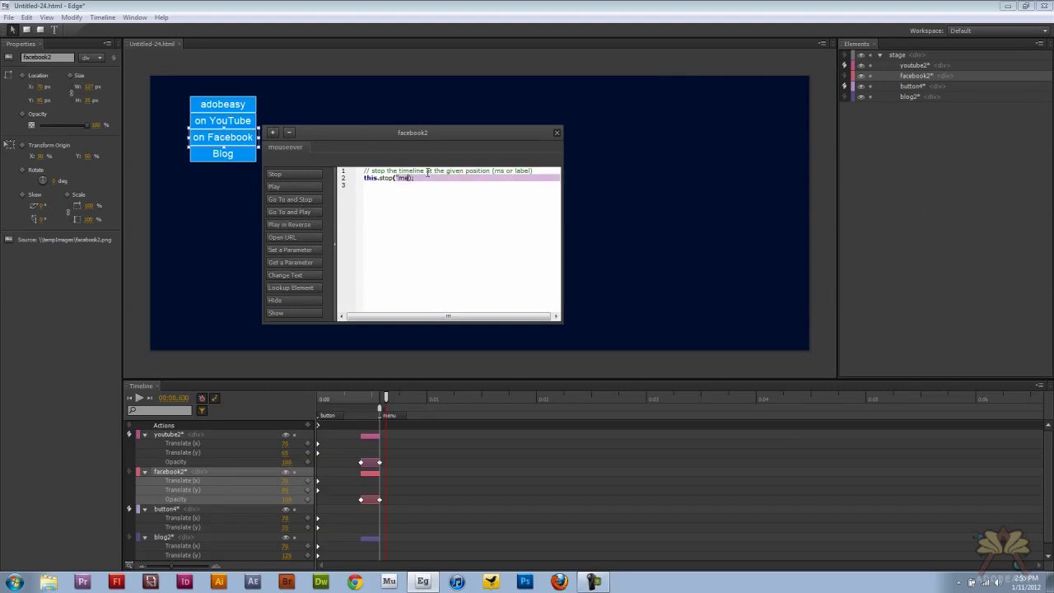
pyautogui.write("nu'")
# Step: Add an on Facebook mouseout action running this.stop('button')
pyautogui.click(273, 132)
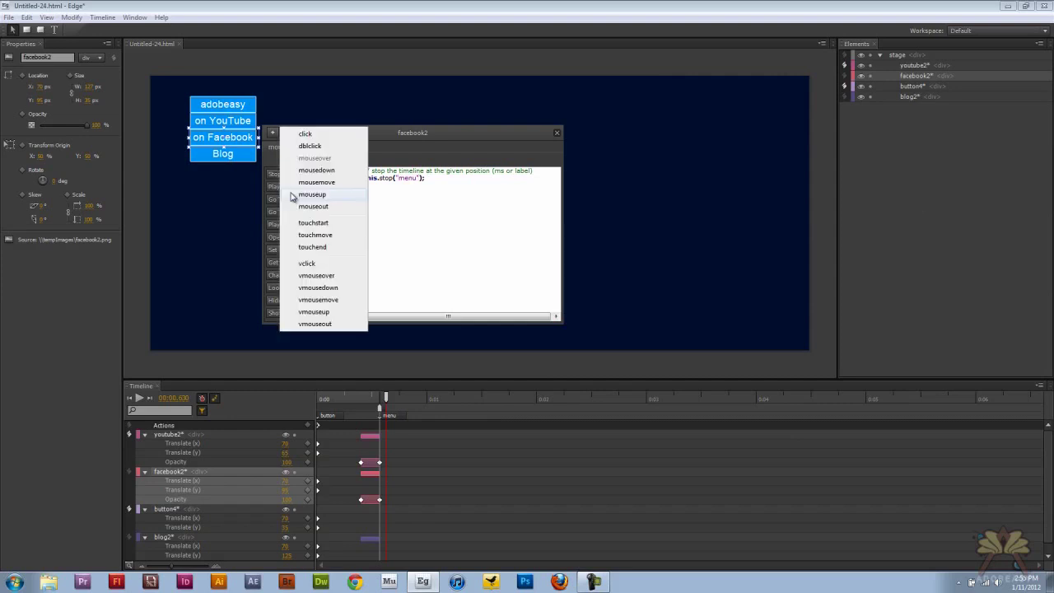
pyautogui.click(328, 206)
pyautogui.click(316, 200)
pyautogui.press('BackSpace')
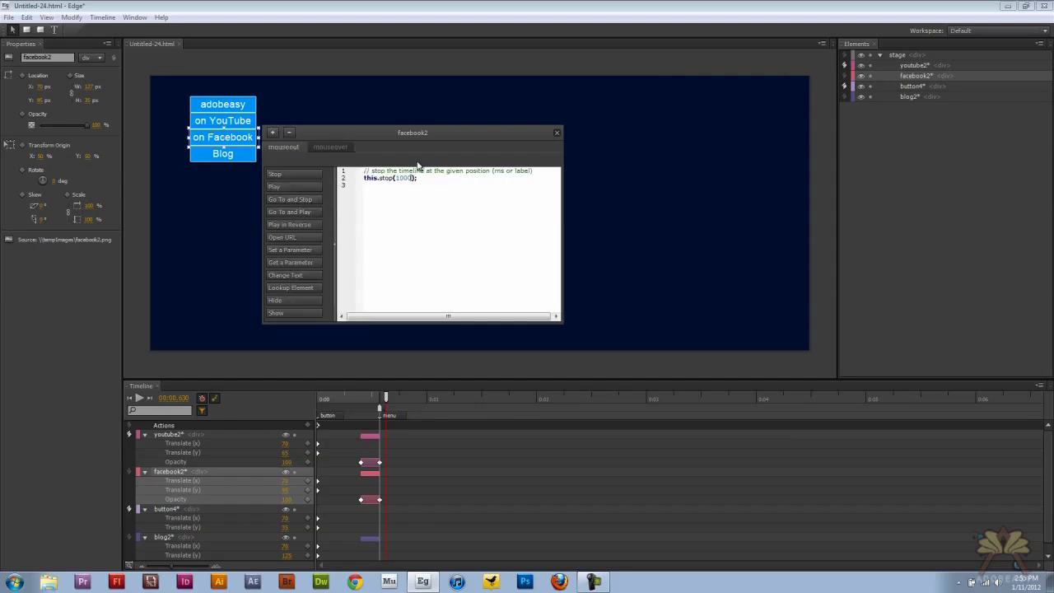
pyautogui.write("'")
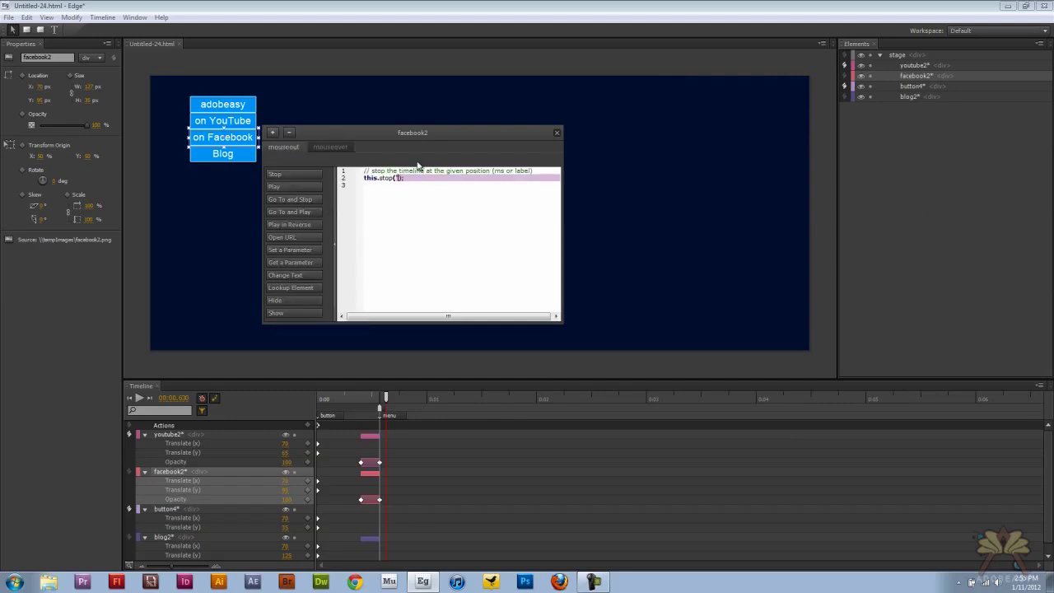
pyautogui.write('button')
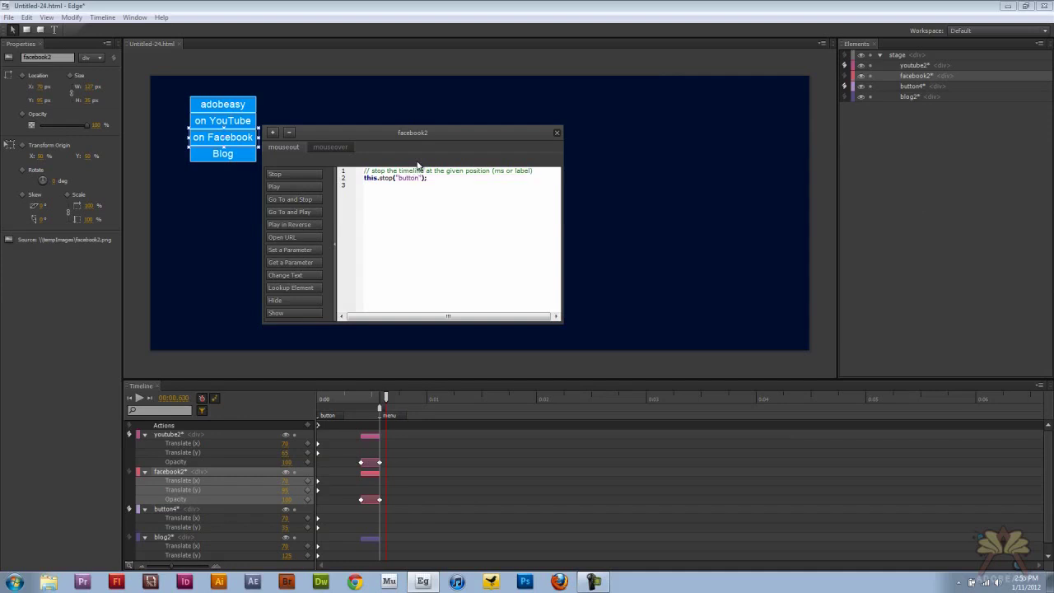
pyautogui.click(227, 154)
pyautogui.click(244, 155)
# Step: Give the Blog button a mouseover action running this.stop('menu')
pyautogui.rightClick(243, 154)
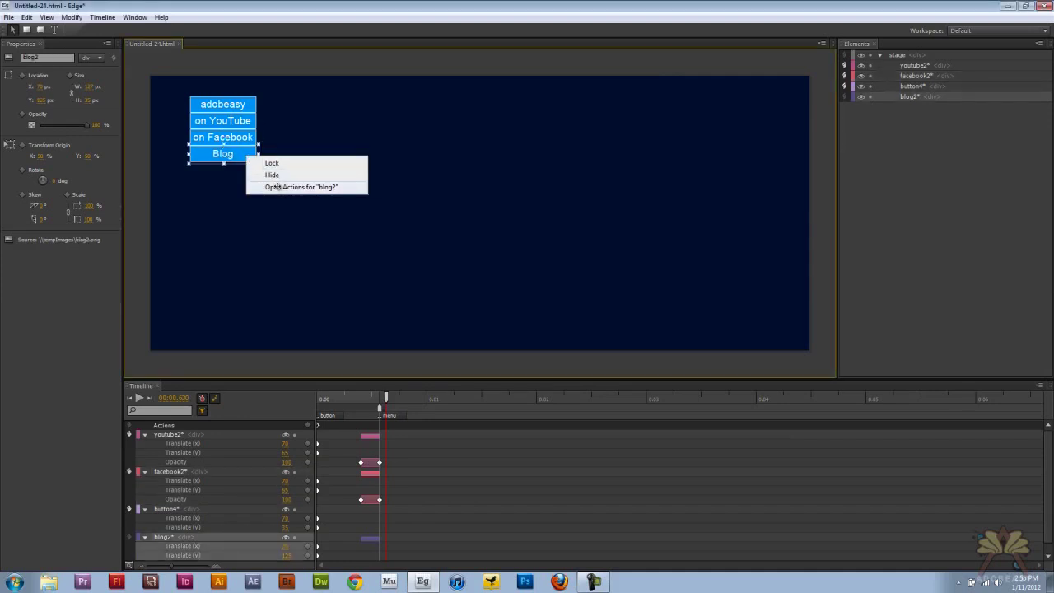
pyautogui.click(278, 182)
pyautogui.click(318, 176)
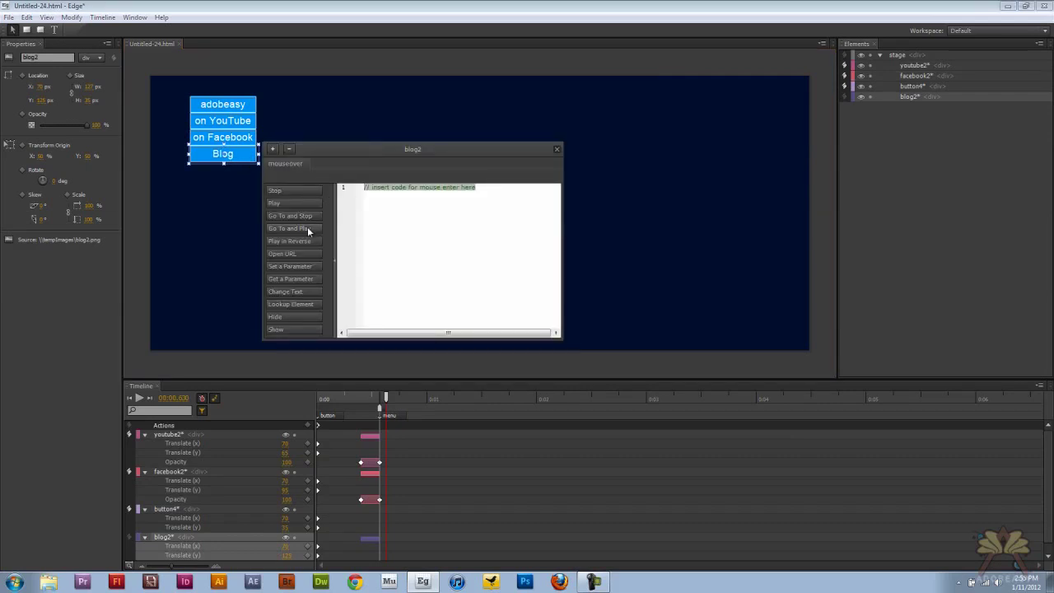
pyautogui.click(307, 215)
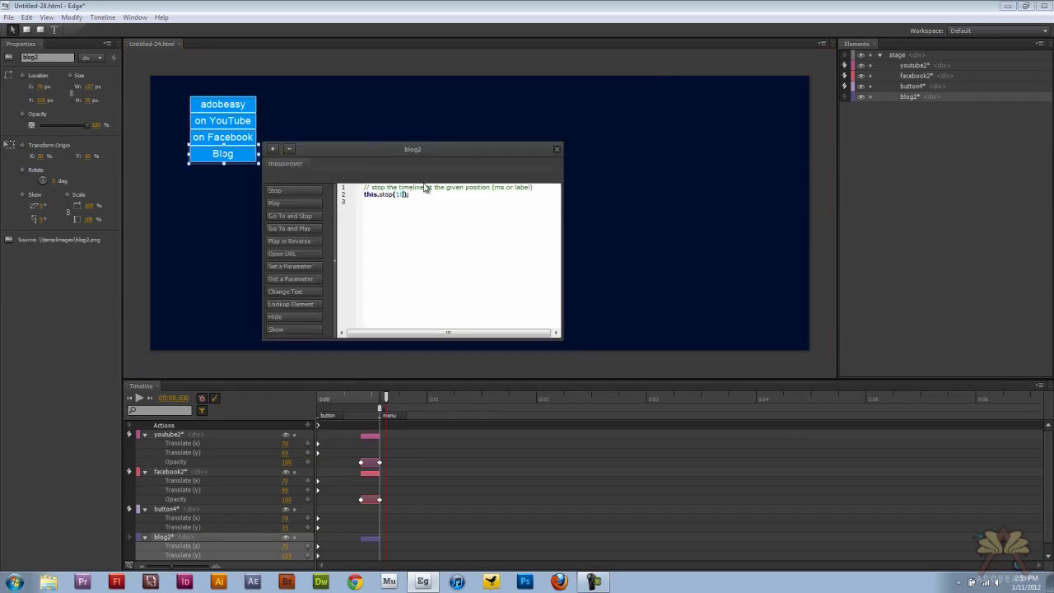
pyautogui.write("'")
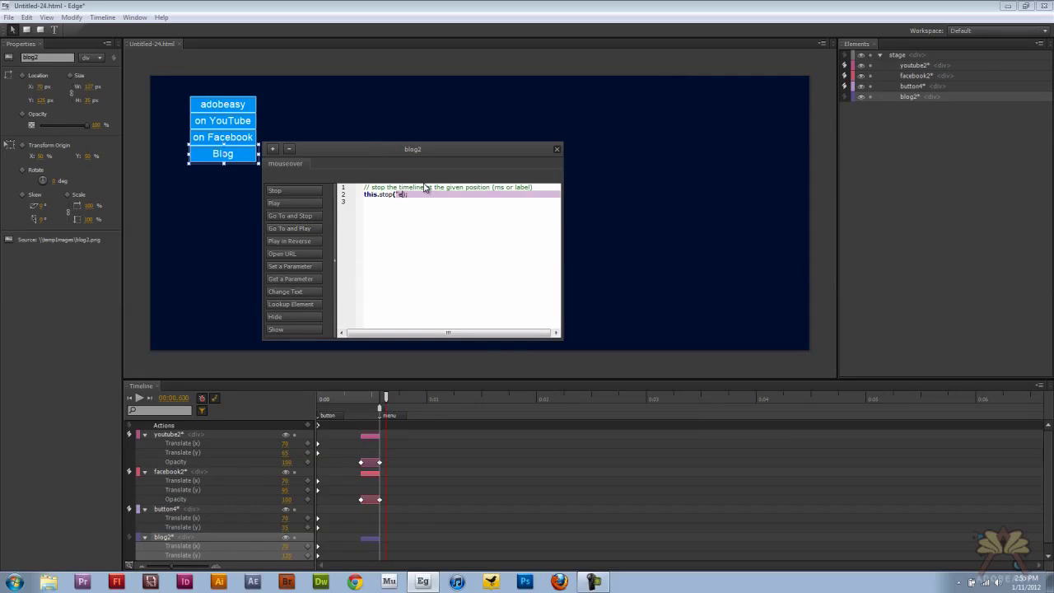
pyautogui.write('menu')
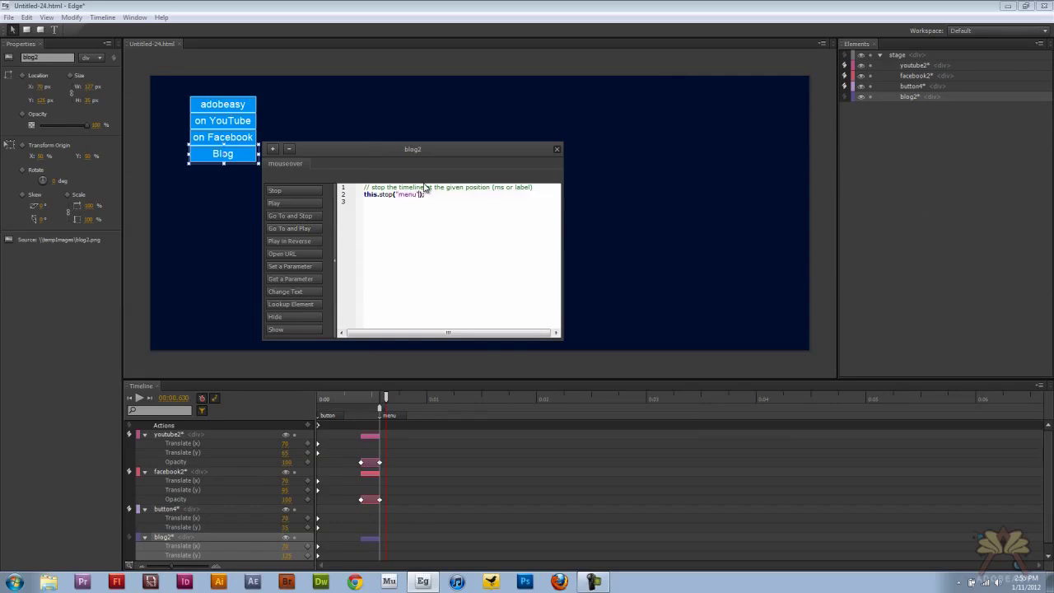
# Step: Add a Blog mouseout action running this.stop('button')
pyautogui.click(273, 149)
pyautogui.click(296, 181)
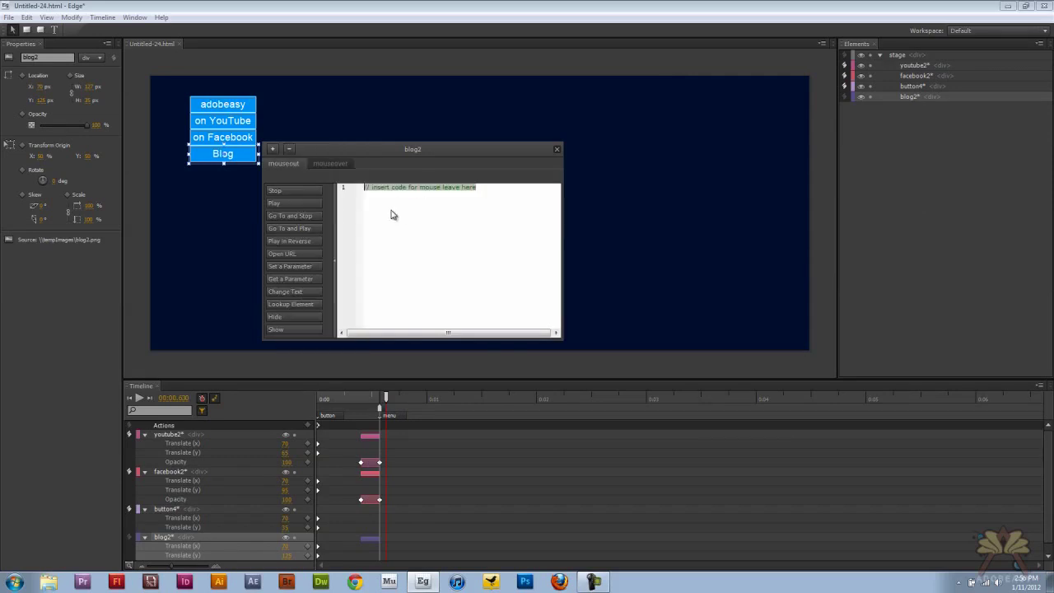
pyautogui.click(312, 216)
pyautogui.write("'")
pyautogui.write('button')
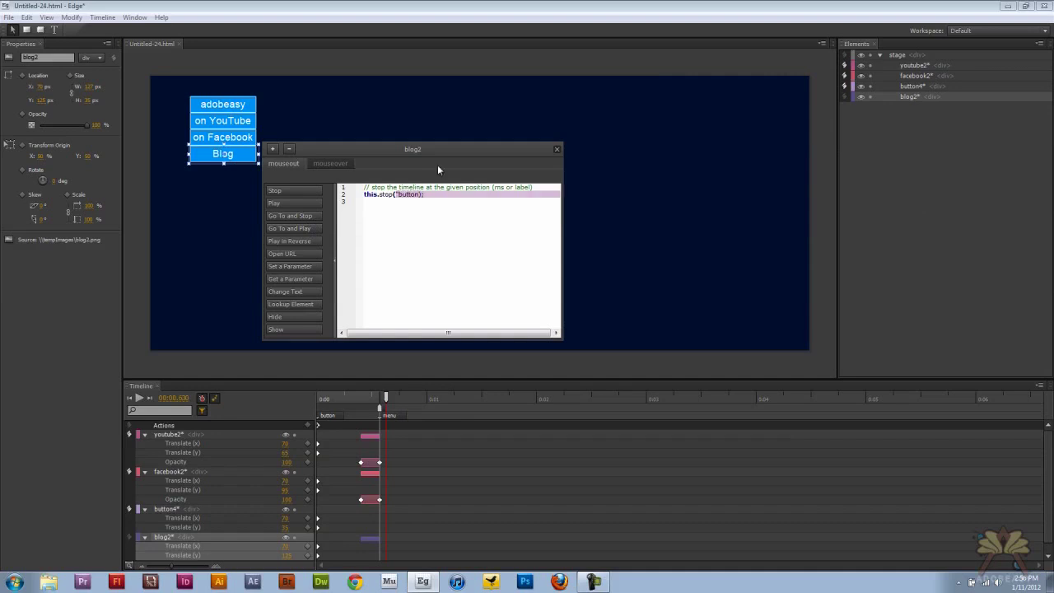
pyautogui.write("'")
pyautogui.click(259, 157)
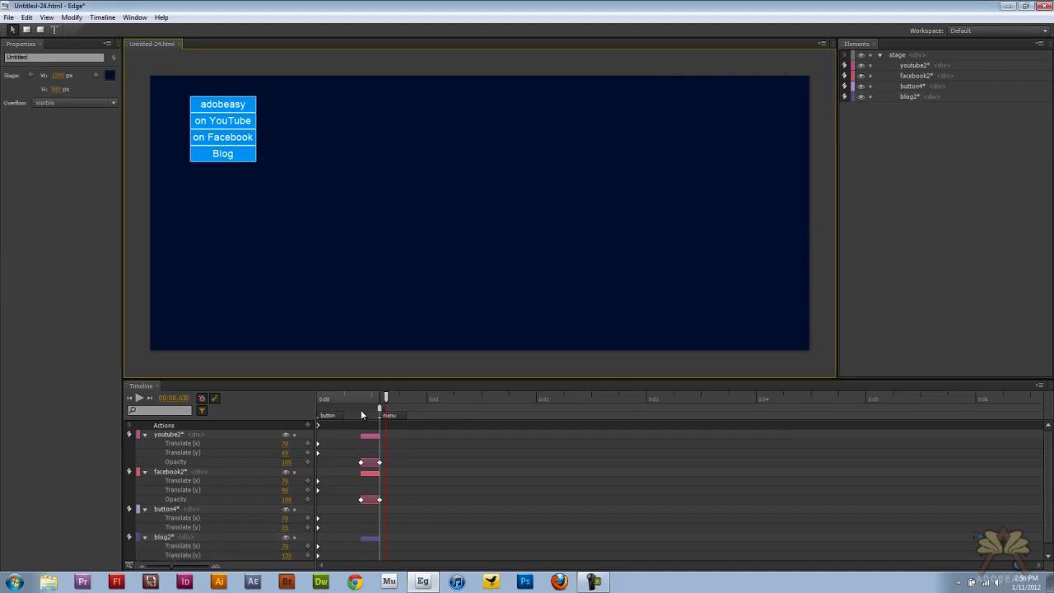
# Step: Add a click action to on YouTube opening the URL youtube.com/adobeasytips
pyautogui.moveTo(356, 397); pyautogui.dragTo(305, 400)
pyautogui.moveTo(373, 395); pyautogui.dragTo(380, 397)
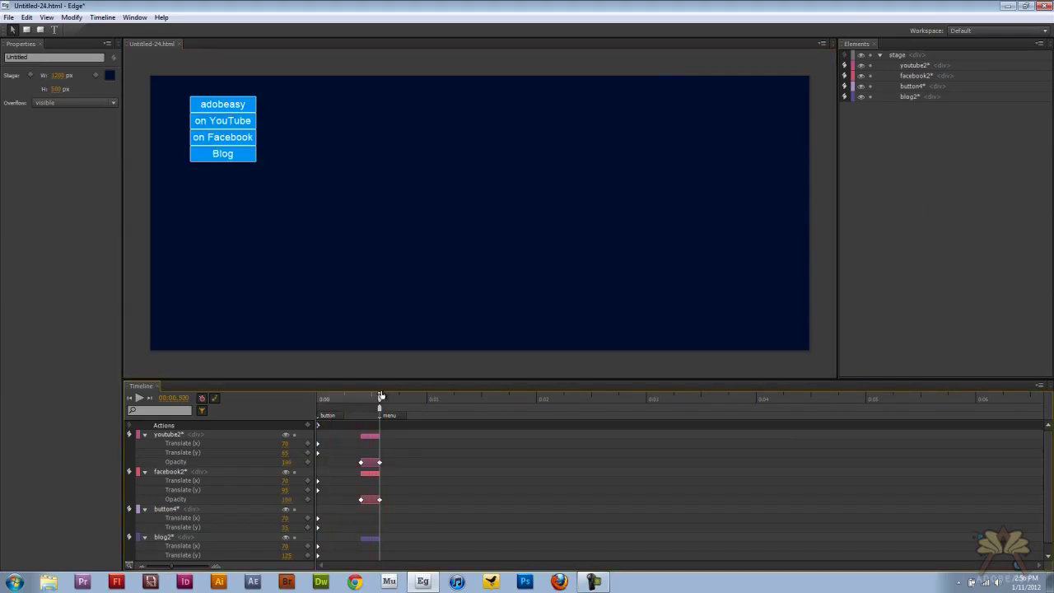
pyautogui.click(224, 122)
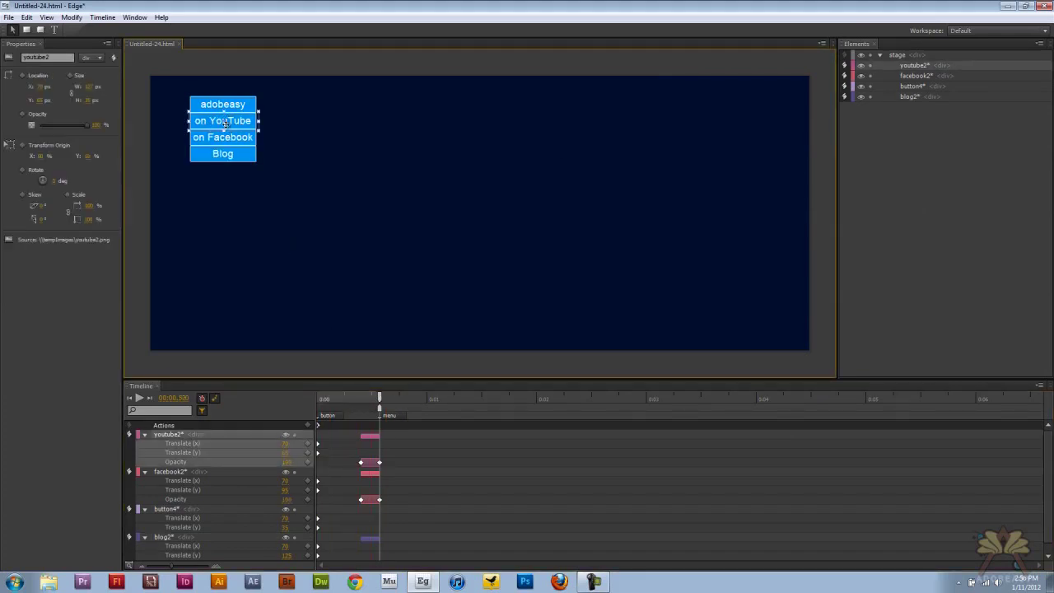
pyautogui.rightClick(235, 121)
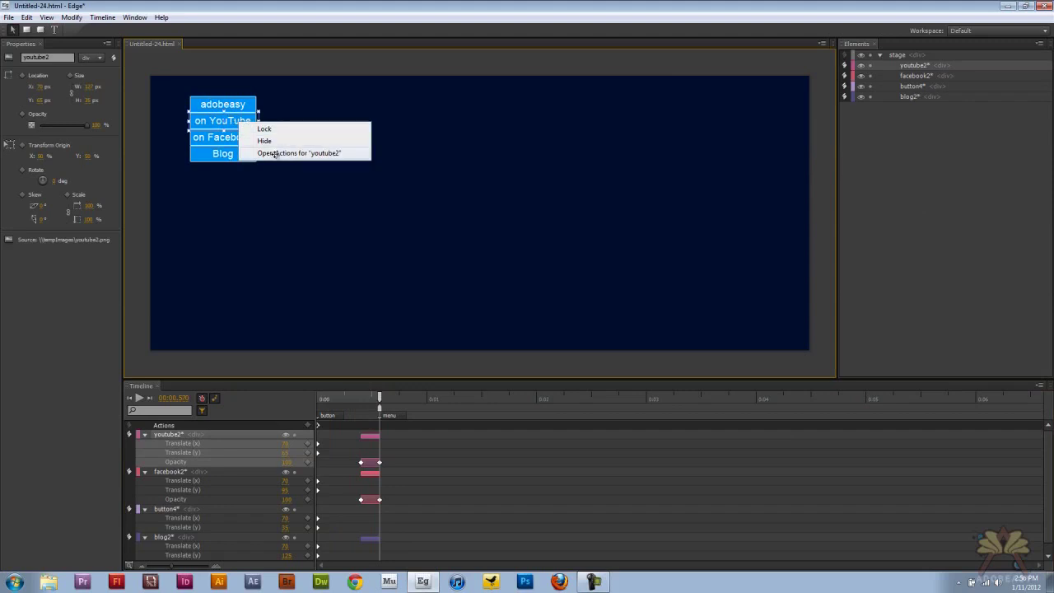
pyautogui.click(280, 156)
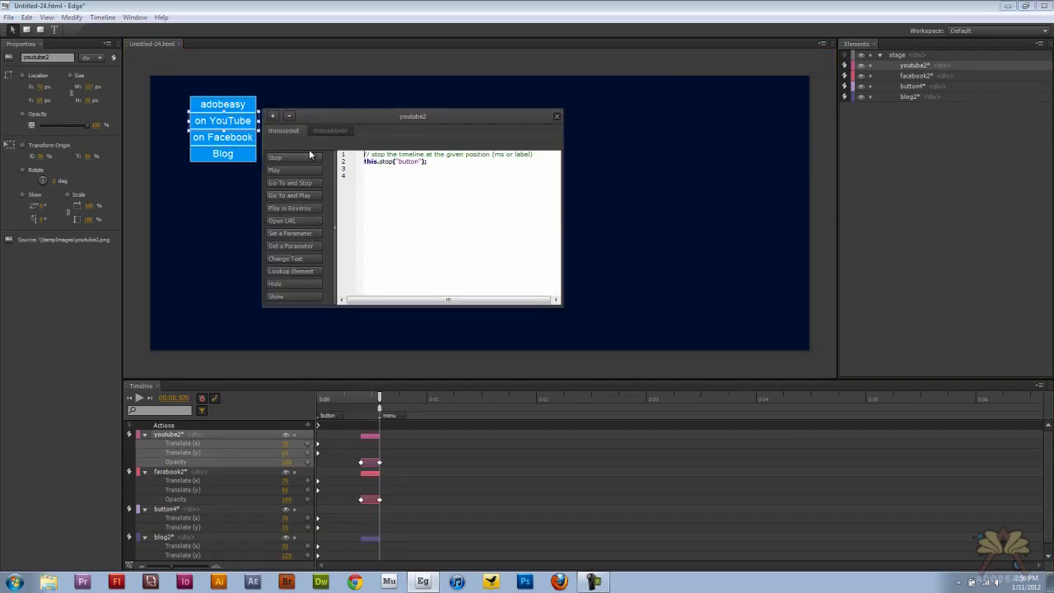
pyautogui.click(274, 117)
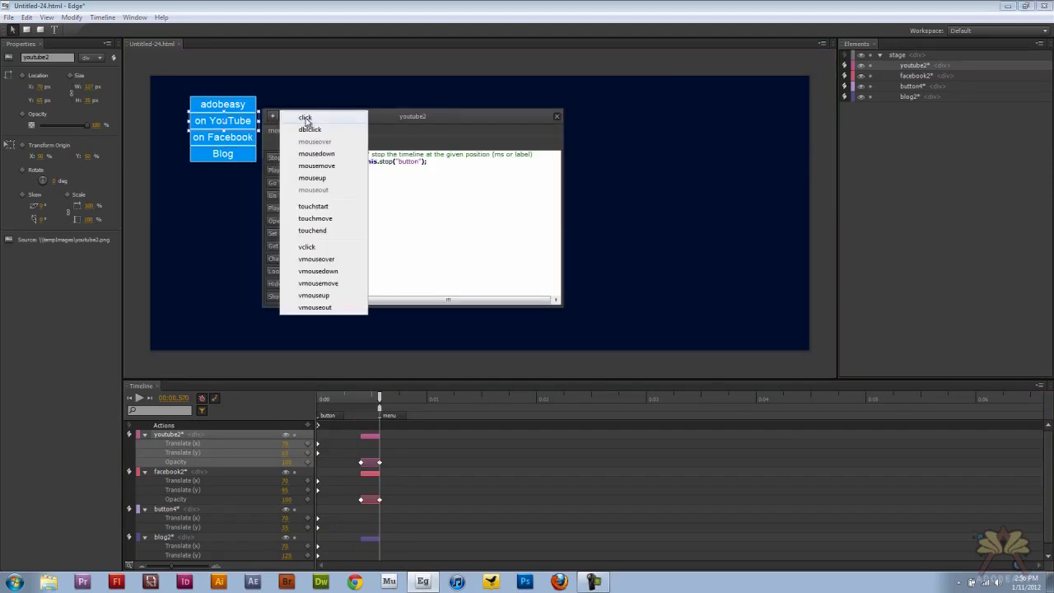
pyautogui.click(305, 117)
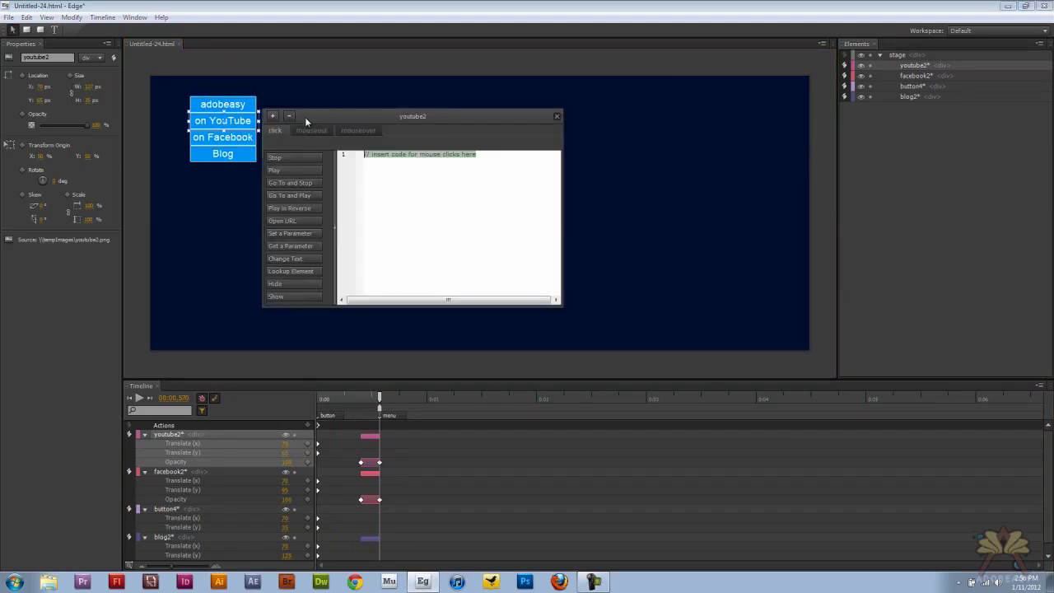
pyautogui.click(284, 221)
pyautogui.click(487, 168)
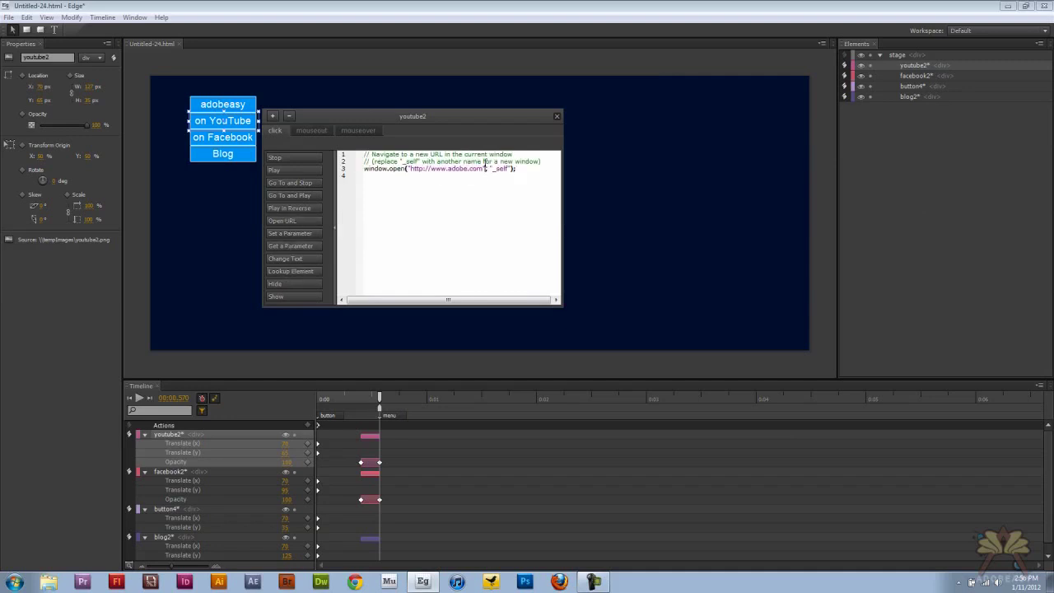
pyautogui.press('BackSpace')
pyautogui.press('BackSpace')
pyautogui.press('BackSpace')
pyautogui.press('BackSpace')
pyautogui.press('BackSpace')
pyautogui.press('BackSpace')
pyautogui.press('BackSpace')
pyautogui.press('BackSpace')
pyautogui.press('BackSpace')
pyautogui.write('youtube.com/adobeasytips')
# Step: Add a click action to on Facebook opening the pasted Adobeasy Facebook page URL
pyautogui.click(557, 117)
pyautogui.click(236, 138)
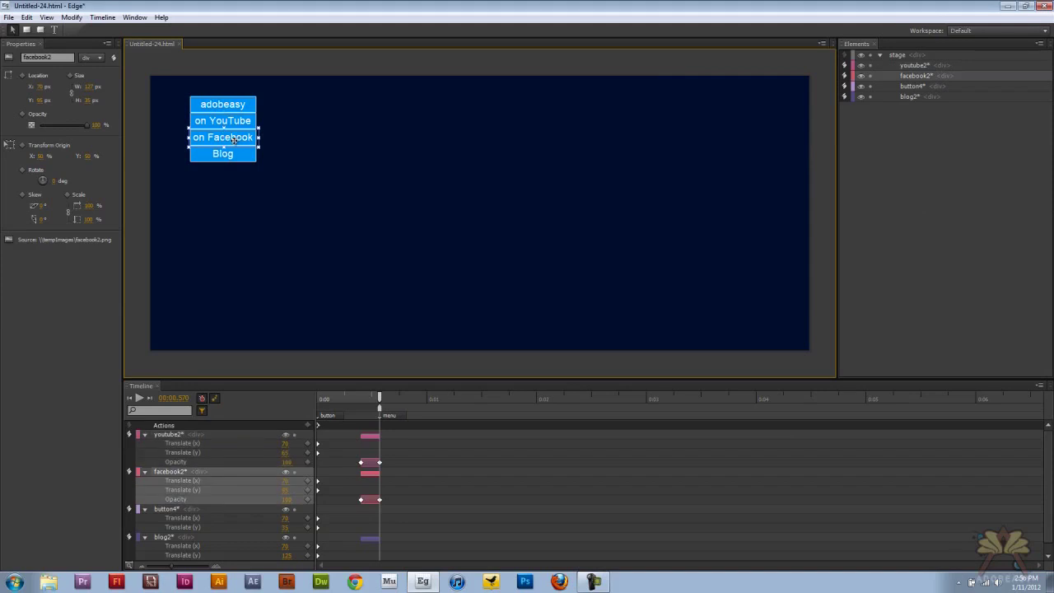
pyautogui.rightClick(237, 140)
pyautogui.click(279, 175)
pyautogui.click(295, 230)
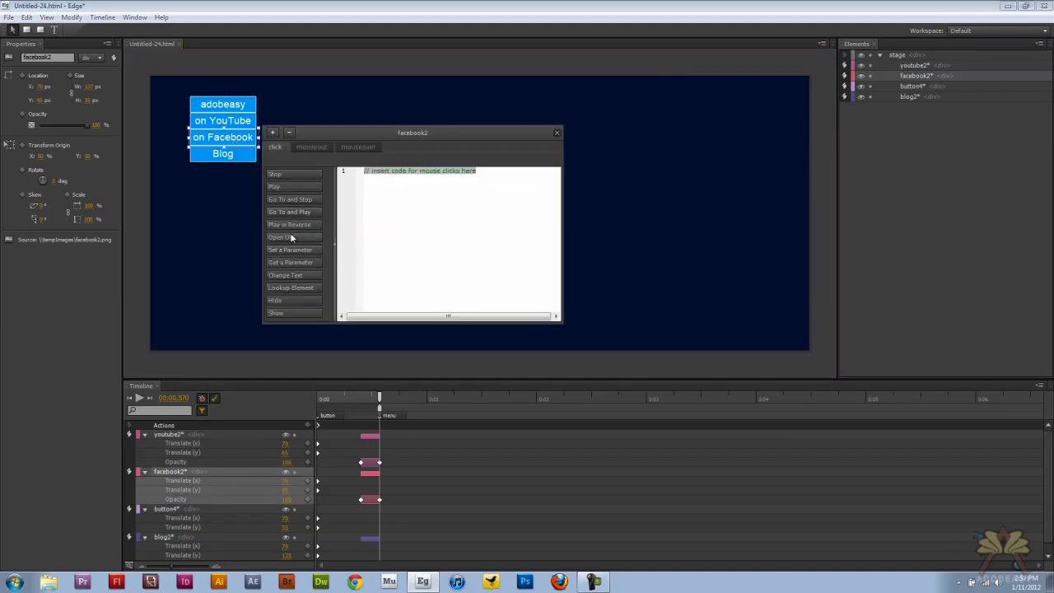
pyautogui.click(300, 235)
pyautogui.press('BackSpace')
pyautogui.hotkey('ctrl', 'v')
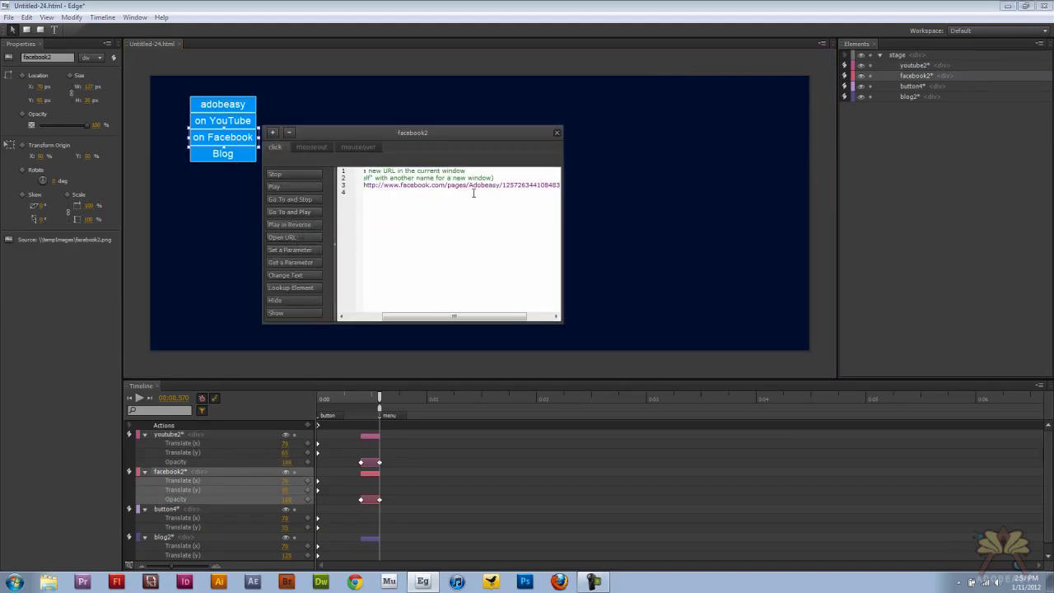
pyautogui.click(556, 133)
pyautogui.click(200, 153)
pyautogui.rightClick(205, 154)
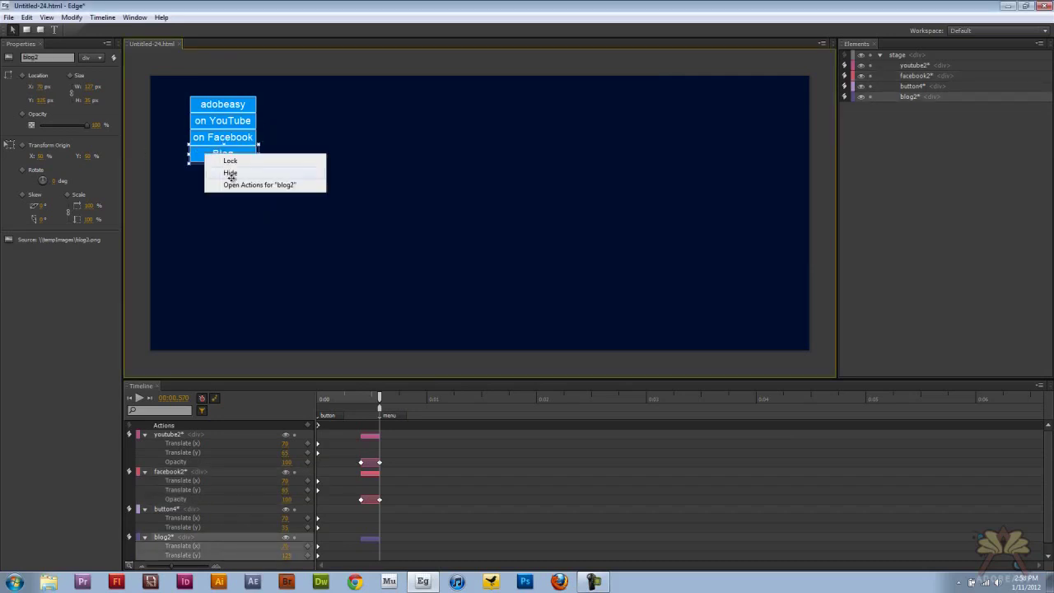
pyautogui.click(235, 184)
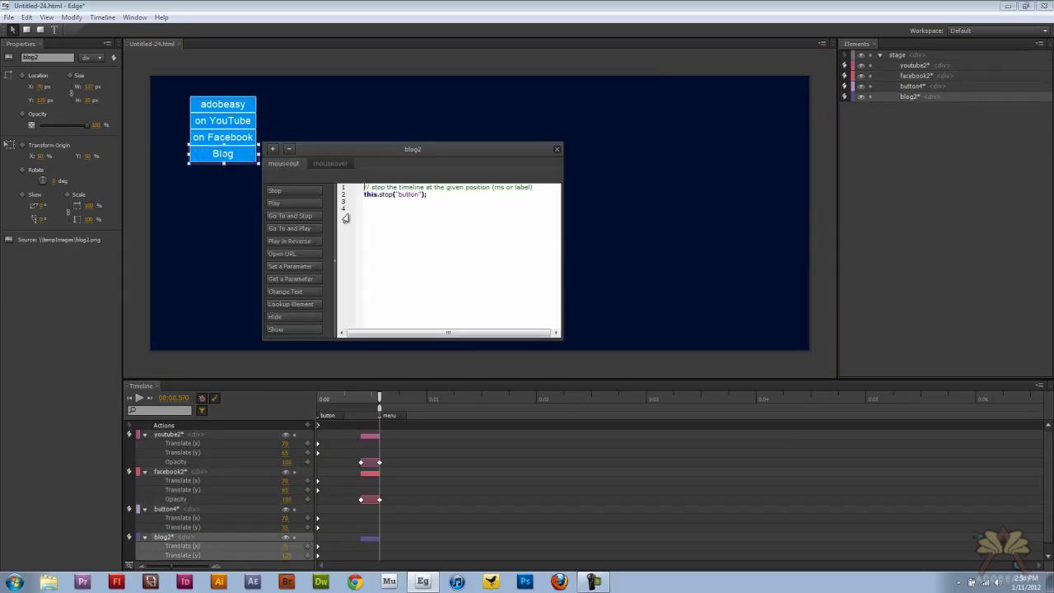
pyautogui.click(272, 152)
pyautogui.click(304, 152)
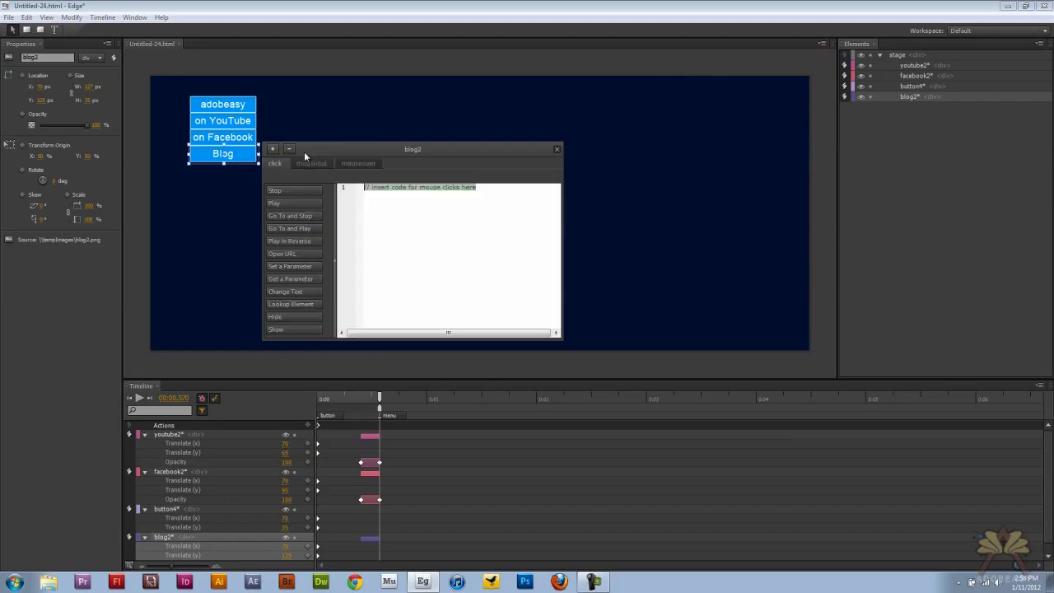
pyautogui.click(291, 254)
pyautogui.click(481, 202)
pyautogui.press('BackSpace')
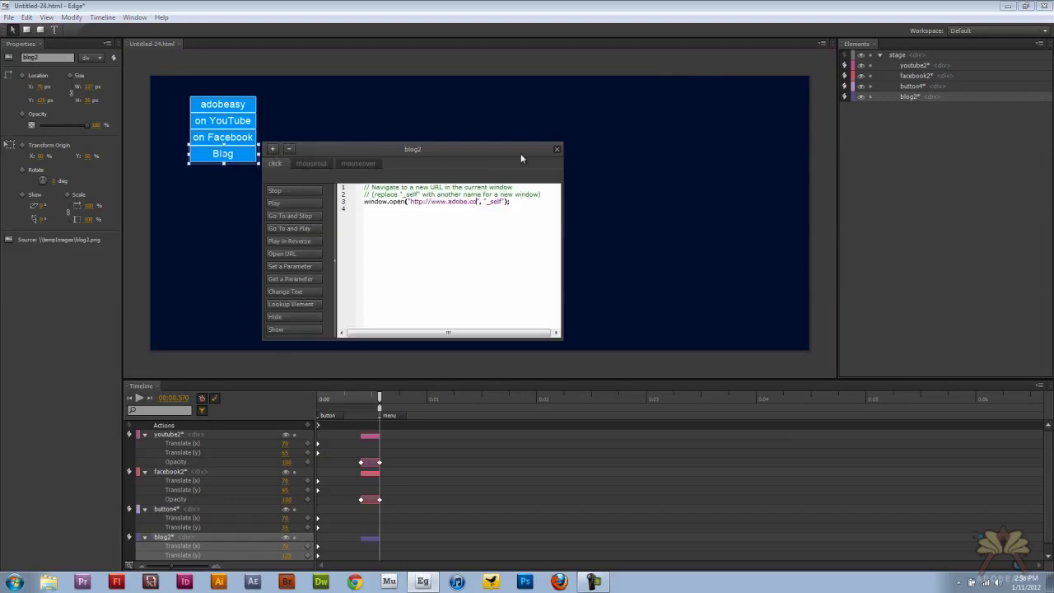
pyautogui.press('BackSpace')
pyautogui.press('BackSpace')
pyautogui.press('BackSpace')
pyautogui.press('BackSpace')
pyautogui.press('BackSpace')
pyautogui.press('BackSpace')
pyautogui.press('BackSpace')
pyautogui.press('BackSpace')
pyautogui.press('BackSpace')
pyautogui.press('BackSpace')
pyautogui.press('BackSpace')
pyautogui.press('BackSpace')
pyautogui.press('BackSpace')
pyautogui.press('BackSpace')
pyautogui.press('BackSpace')
pyautogui.press('BackSpace')
pyautogui.press('BackSpace')
pyautogui.press('BackSpace')
pyautogui.press('BackSpace')
pyautogui.write('p://www.designsbyjonathan.com/blog')
pyautogui.click(557, 149)
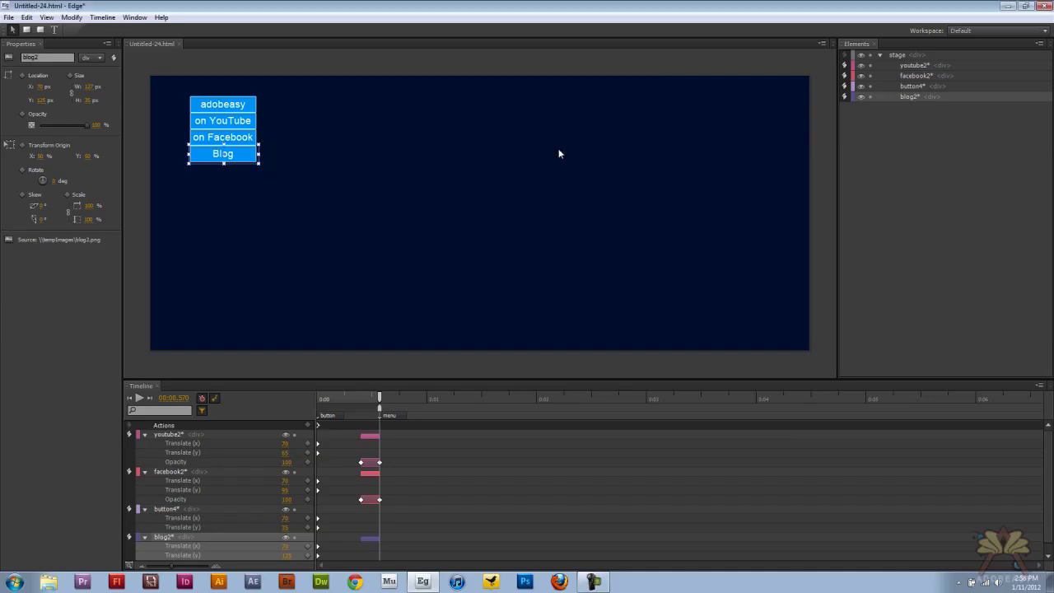
# Step: Preview the composition in Chrome and follow the YouTube link from the hover menu
pyautogui.hotkey('ctrl', 'Return')
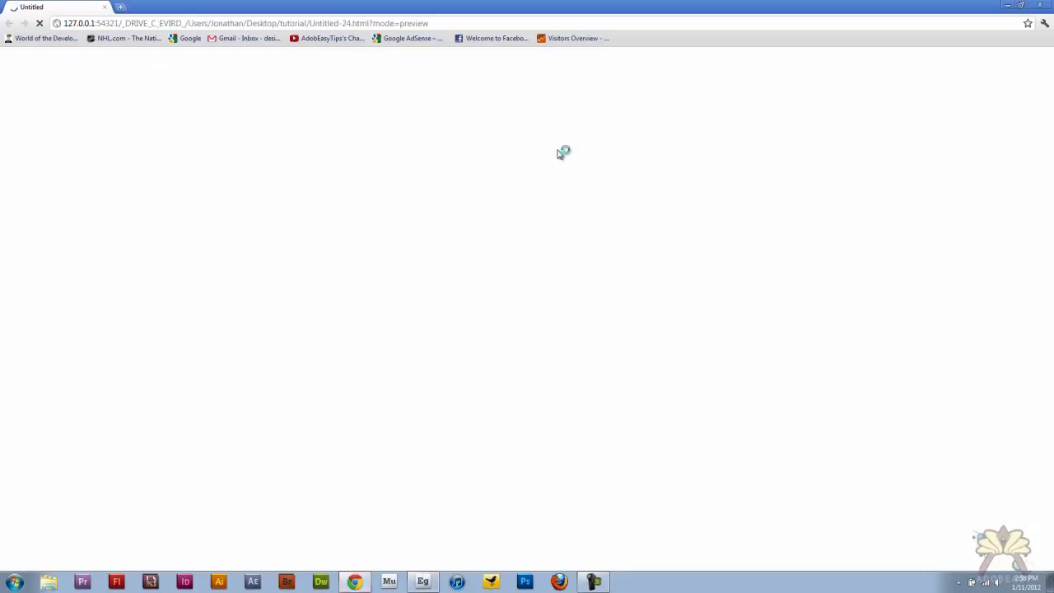
pyautogui.moveTo(73, 79)
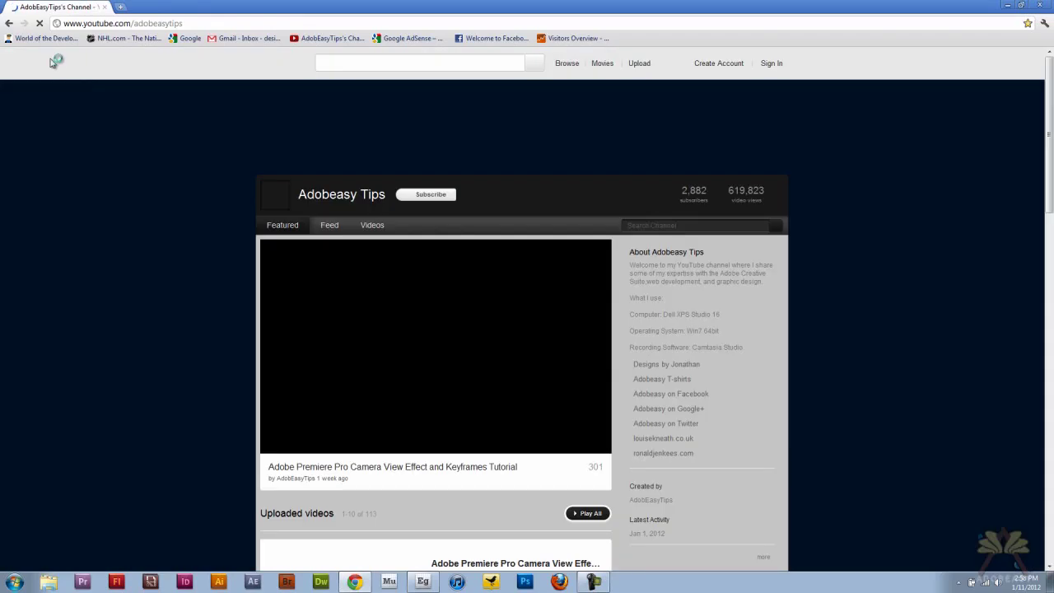
pyautogui.click(10, 23)
# Step: Follow the Facebook and Blog menu links, returning to the preview after each
pyautogui.moveTo(89, 82)
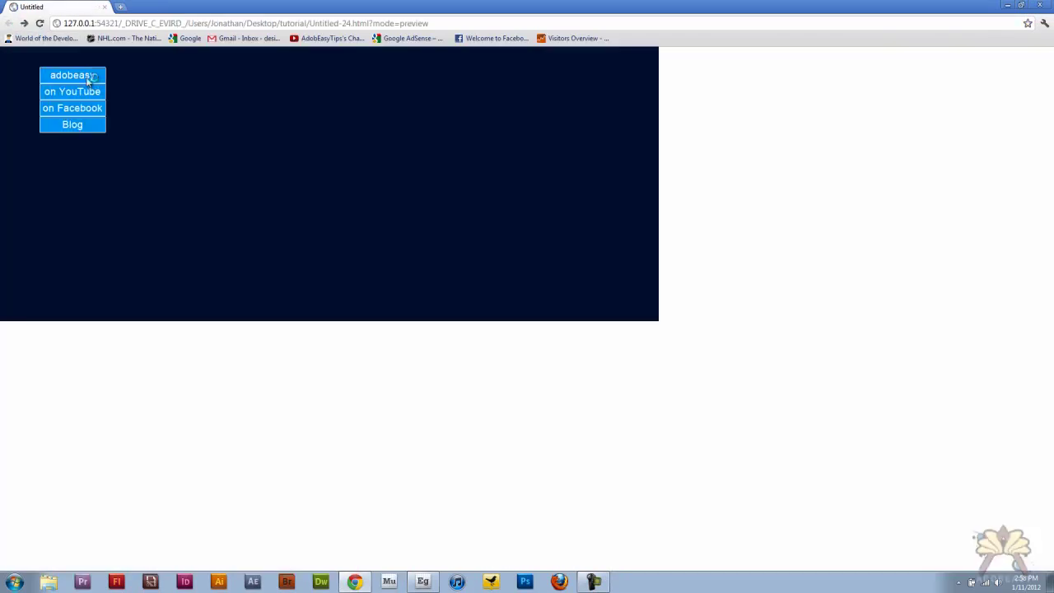
pyautogui.click(80, 109)
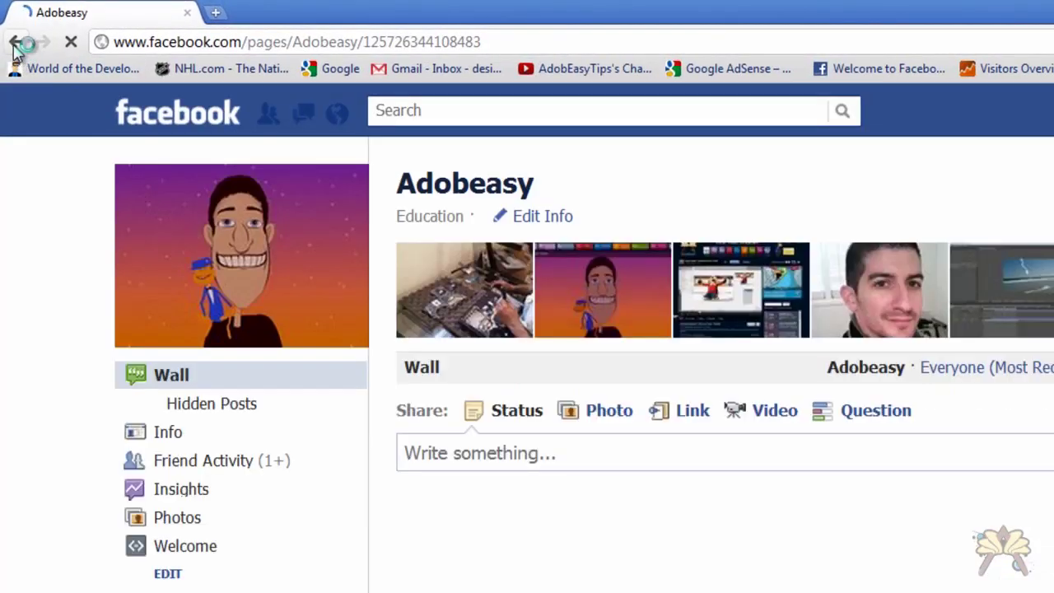
pyautogui.click(10, 24)
pyautogui.moveTo(152, 136)
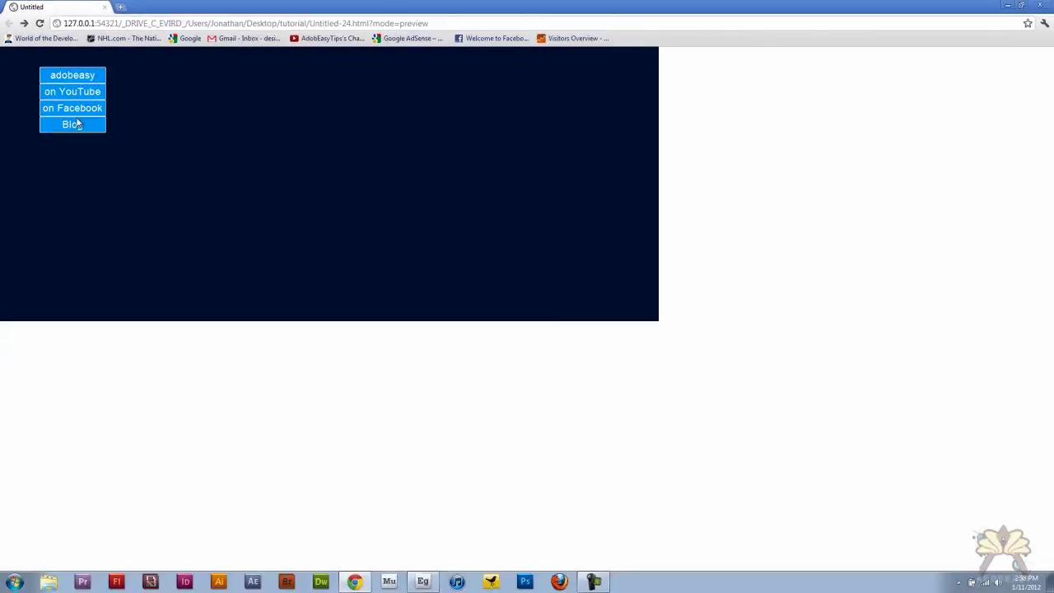
pyautogui.click(72, 125)
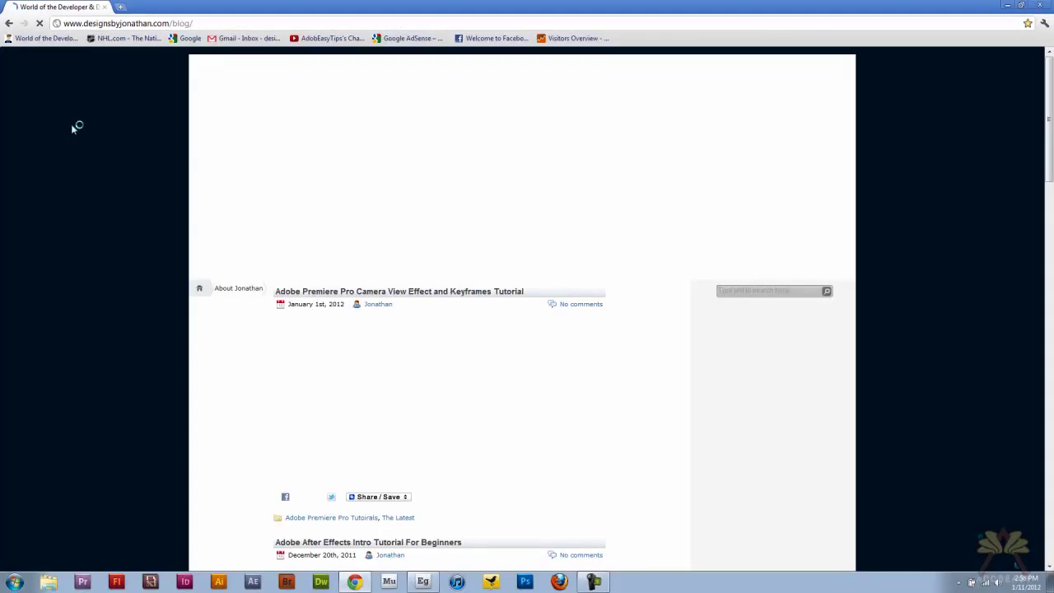
pyautogui.click(9, 23)
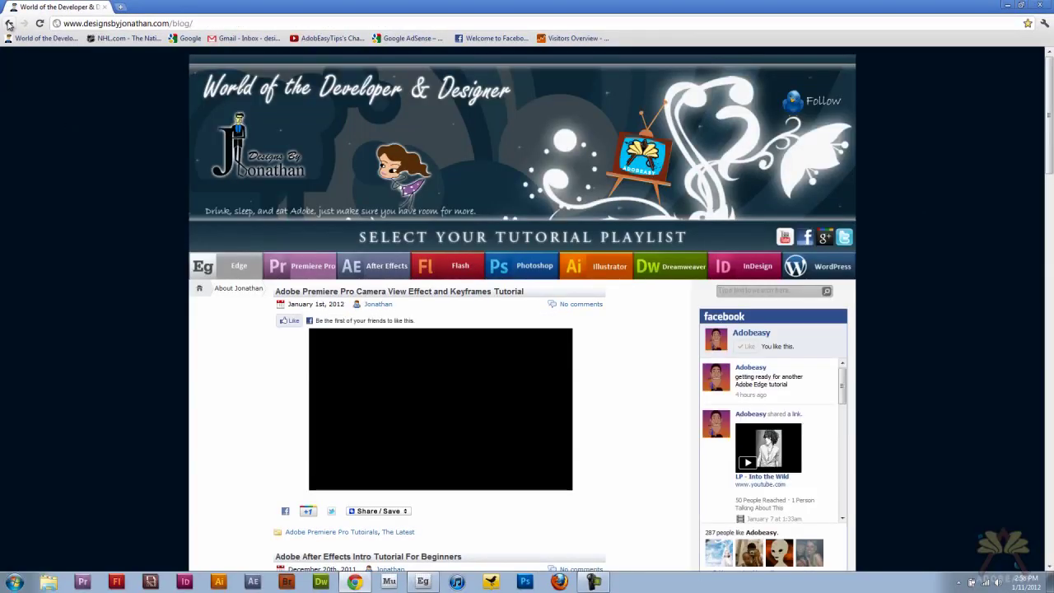